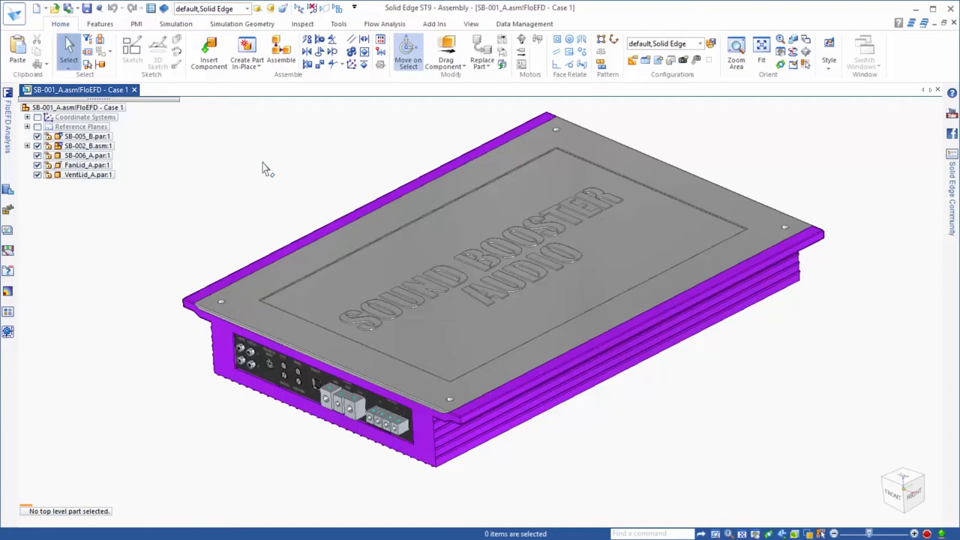
Keep the FloEFD project tree permanently displayed and hide the top cover part SB-006_A.par
{"action": "left_click", "coordinate": [387, 25]}
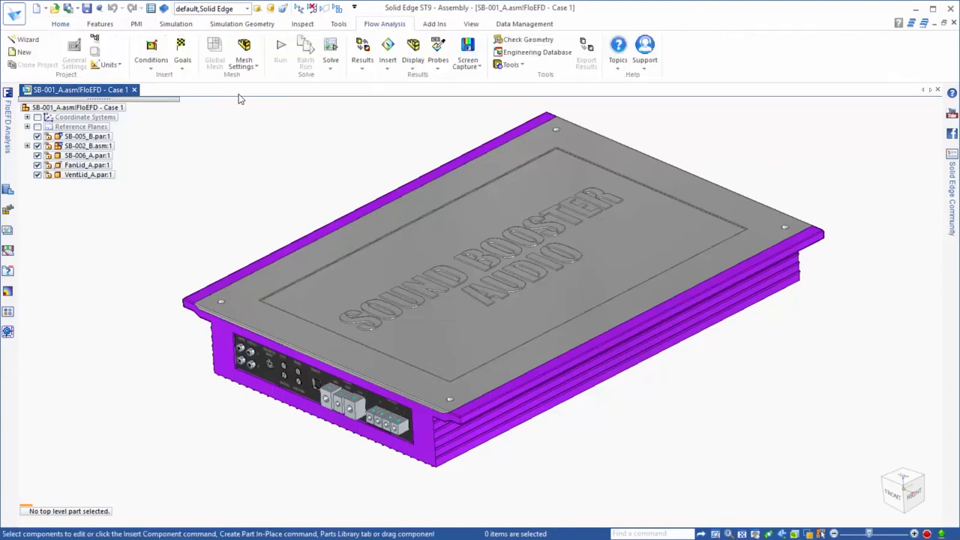
{"action": "left_click", "coordinate": [9, 116]}
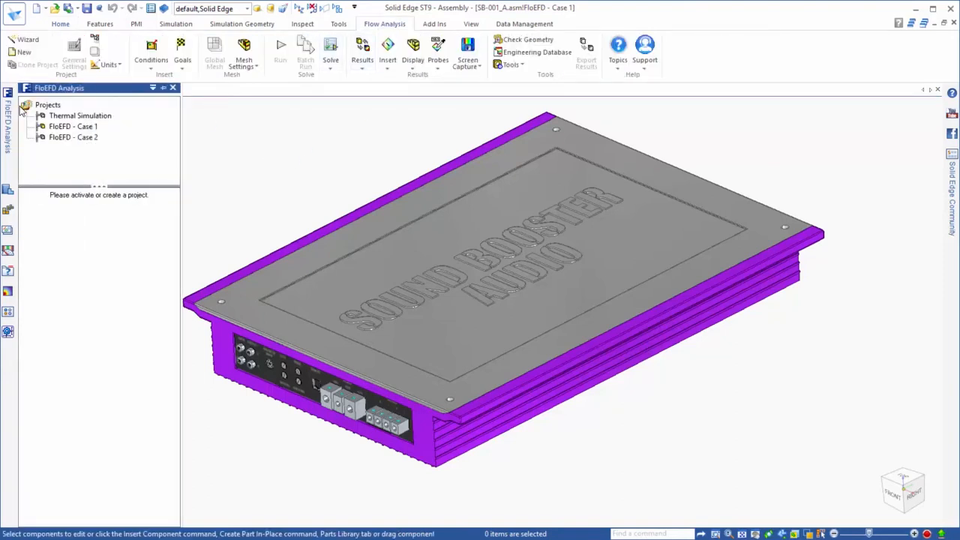
{"action": "left_click", "coordinate": [164, 89]}
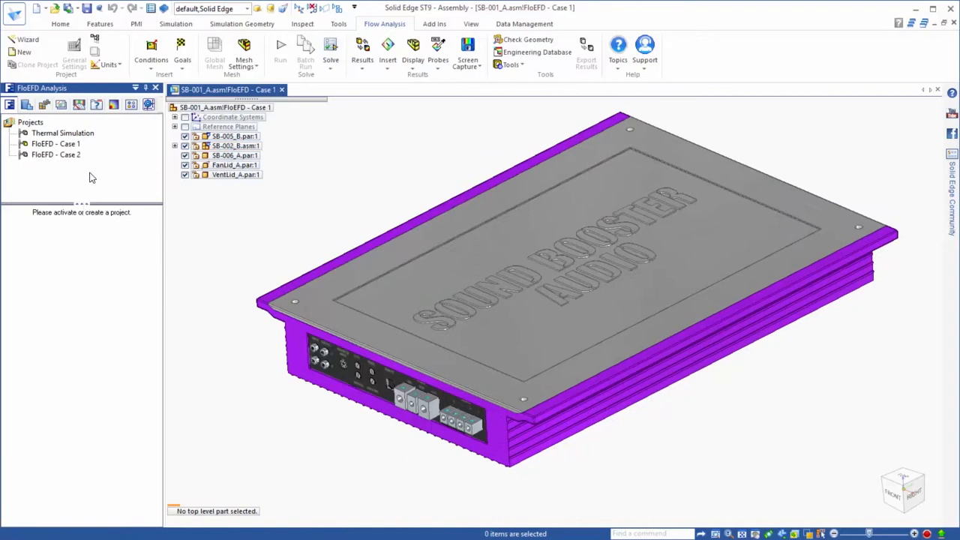
{"action": "left_click", "coordinate": [185, 155]}
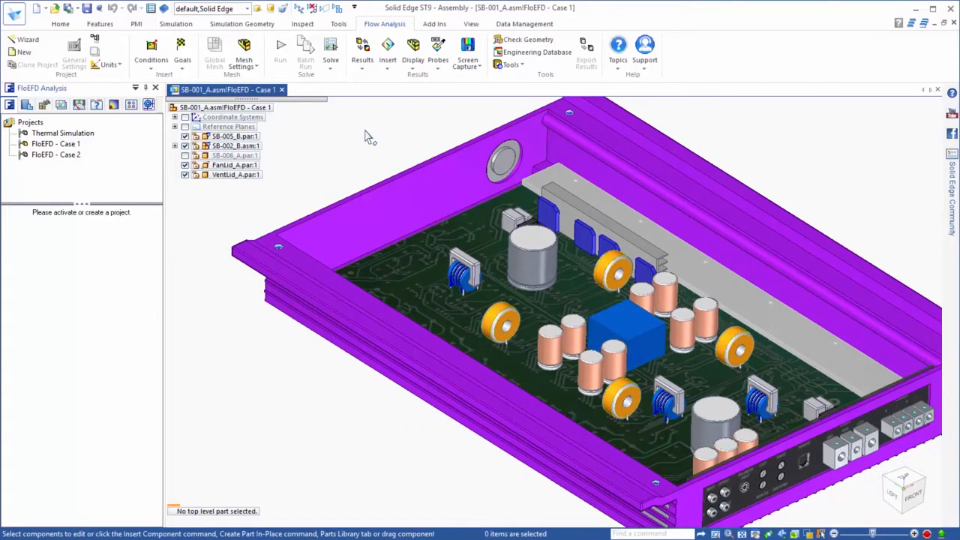
Start a new flow analysis project with the wizard and name it Case 1, using the current configuration
{"action": "left_click", "coordinate": [29, 42]}
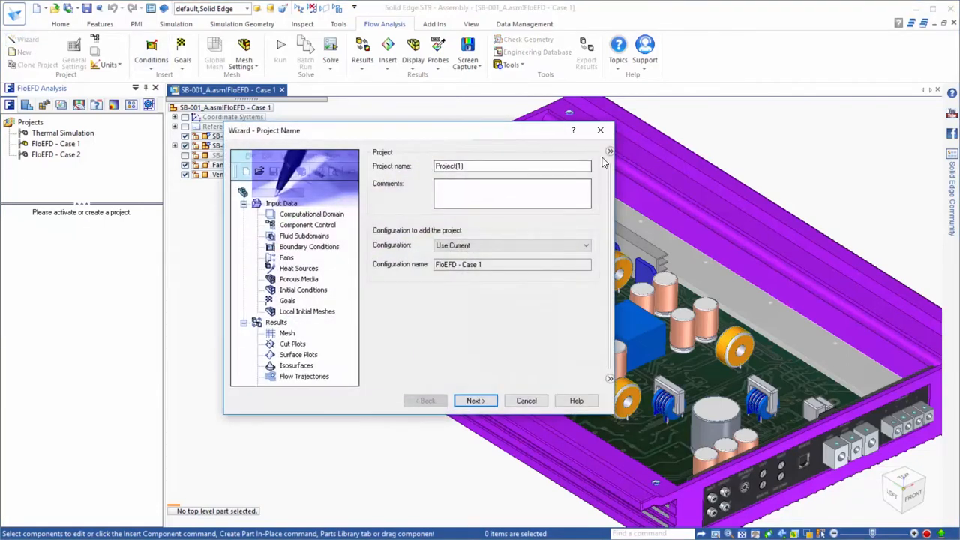
{"action": "left_click_drag", "start_coordinate": [527, 169], "coordinate": [411, 176]}
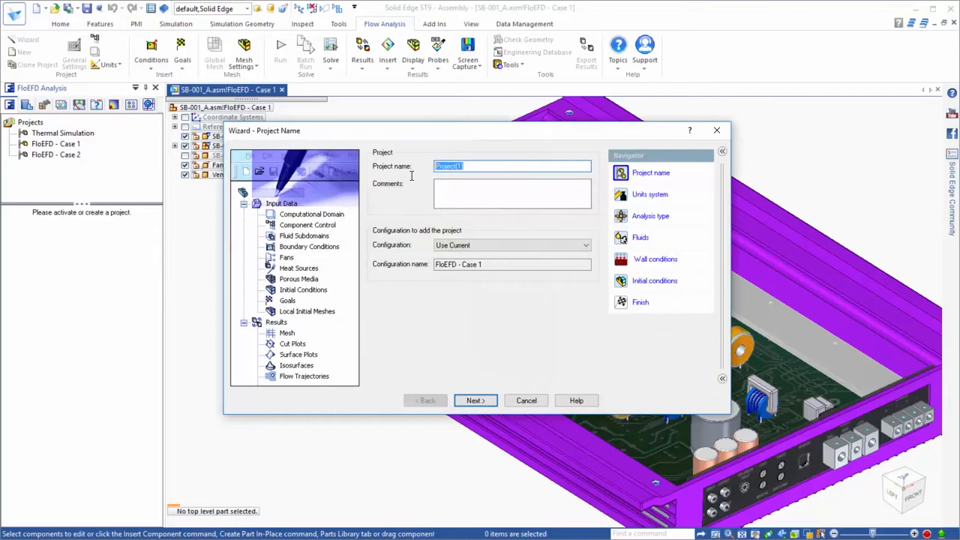
{"action": "type", "text": "Case 1"}
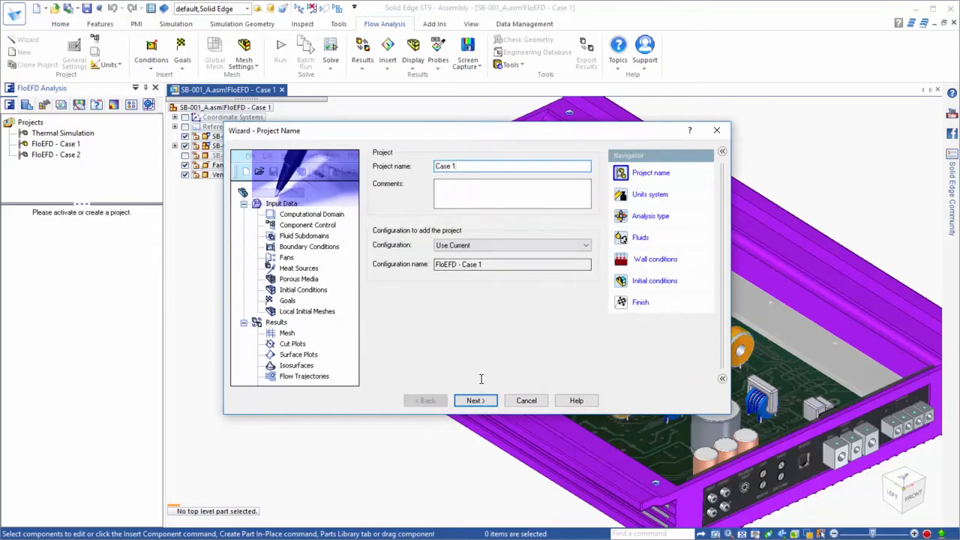
{"action": "left_click", "coordinate": [474, 402]}
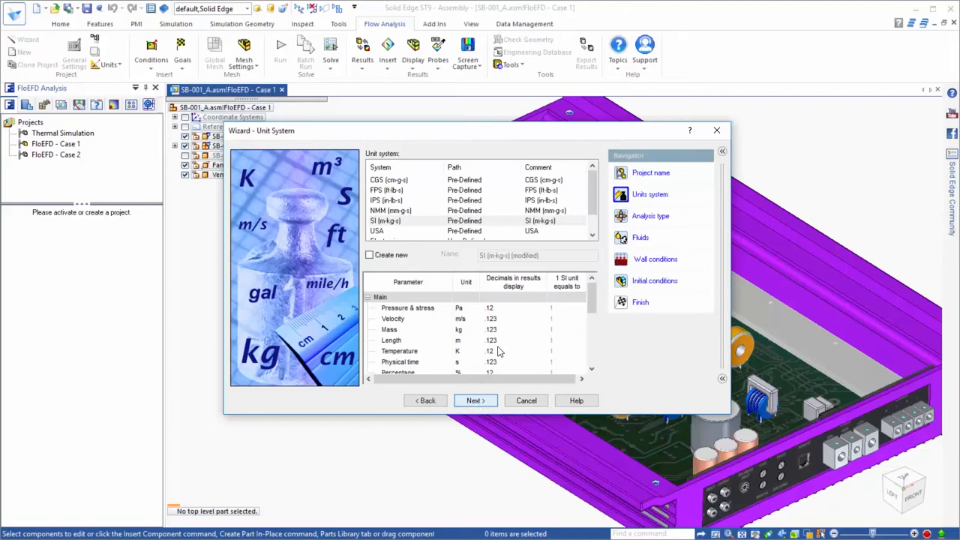
Choose the user-defined Electronics unit system and enable heat conduction in solids for the internal analysis
{"action": "left_click_drag", "start_coordinate": [586, 206], "coordinate": [590, 224]}
{"action": "left_click", "coordinate": [380, 223]}
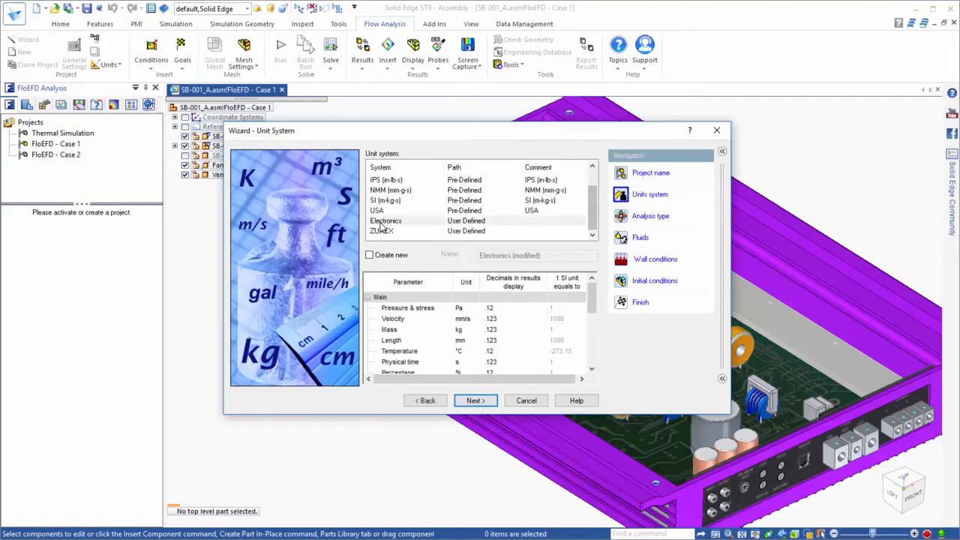
{"action": "left_click", "coordinate": [476, 401]}
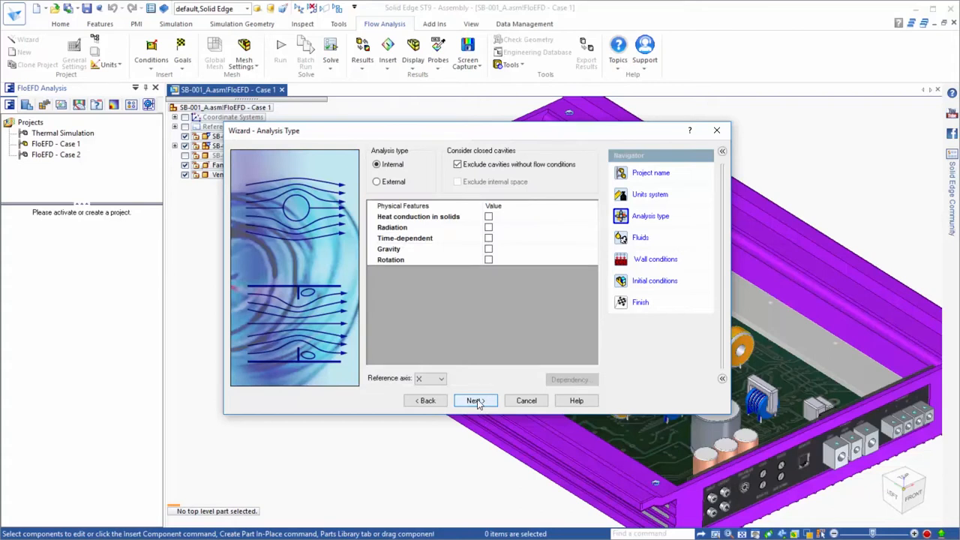
{"action": "left_click", "coordinate": [488, 217]}
{"action": "left_click", "coordinate": [473, 401]}
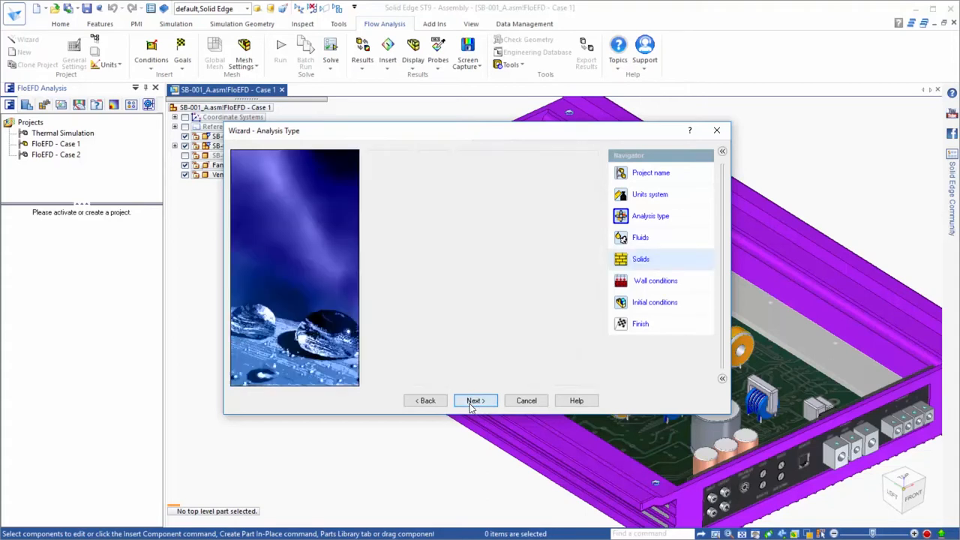
Add Air from the pre-defined gases as the project fluid and set Aluminum as the default solid
{"action": "left_click", "coordinate": [368, 167]}
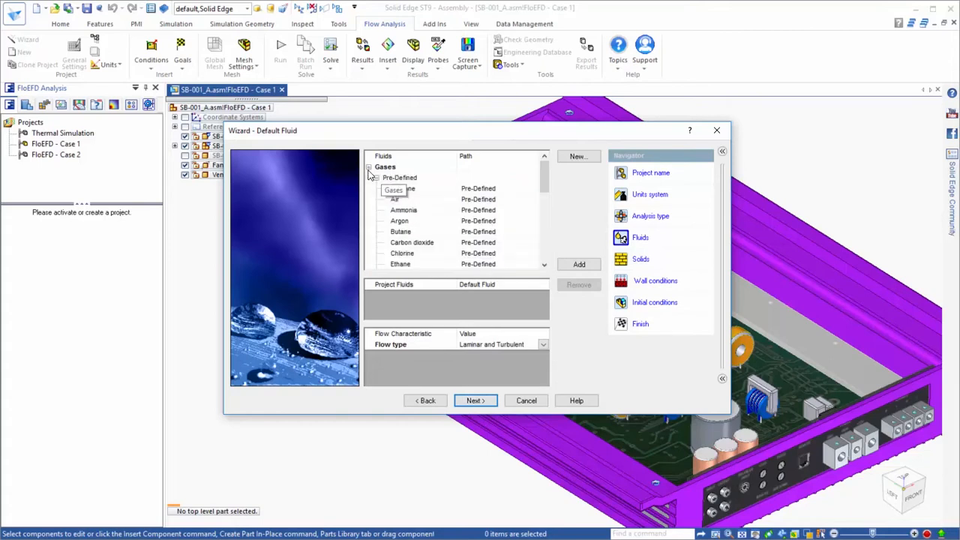
{"action": "double_click", "coordinate": [396, 203]}
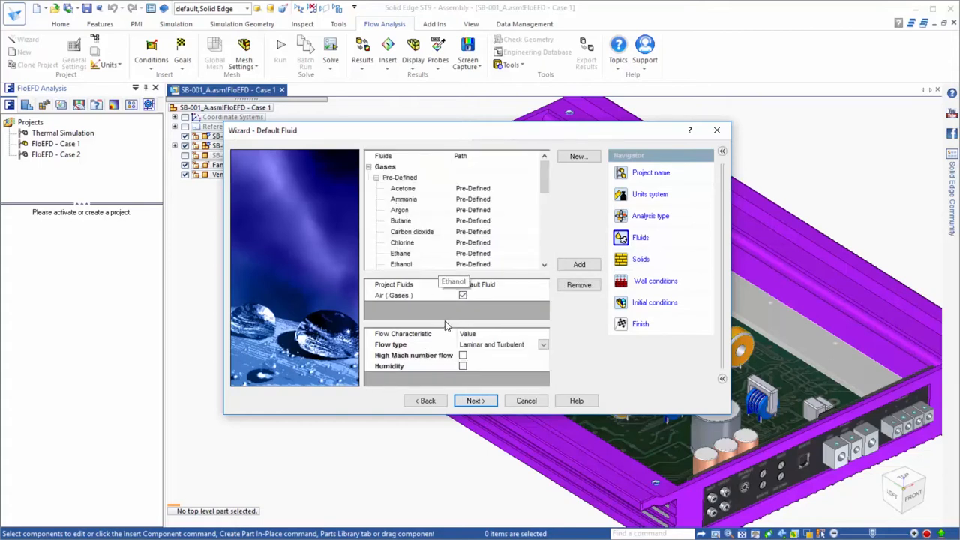
{"action": "left_click", "coordinate": [473, 401]}
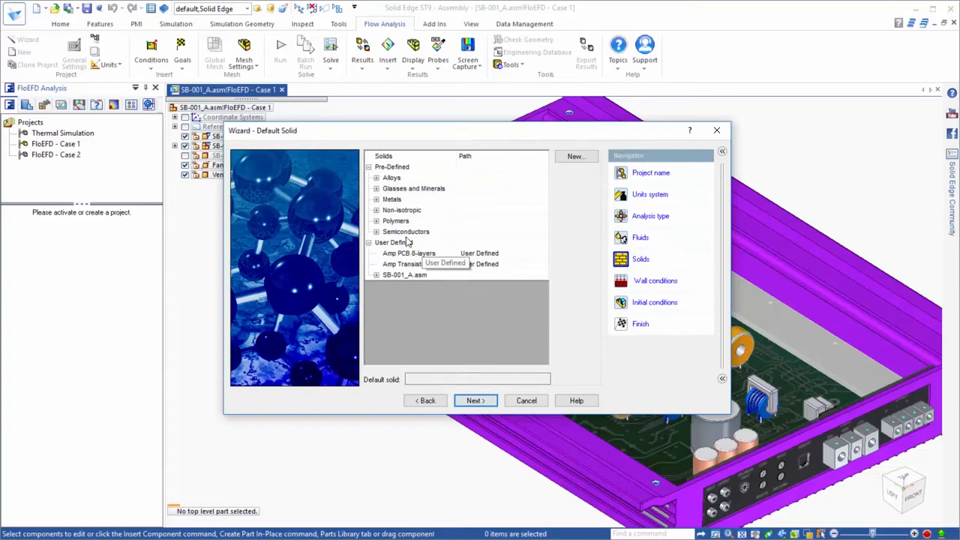
{"action": "left_click", "coordinate": [377, 200]}
{"action": "left_click", "coordinate": [396, 210]}
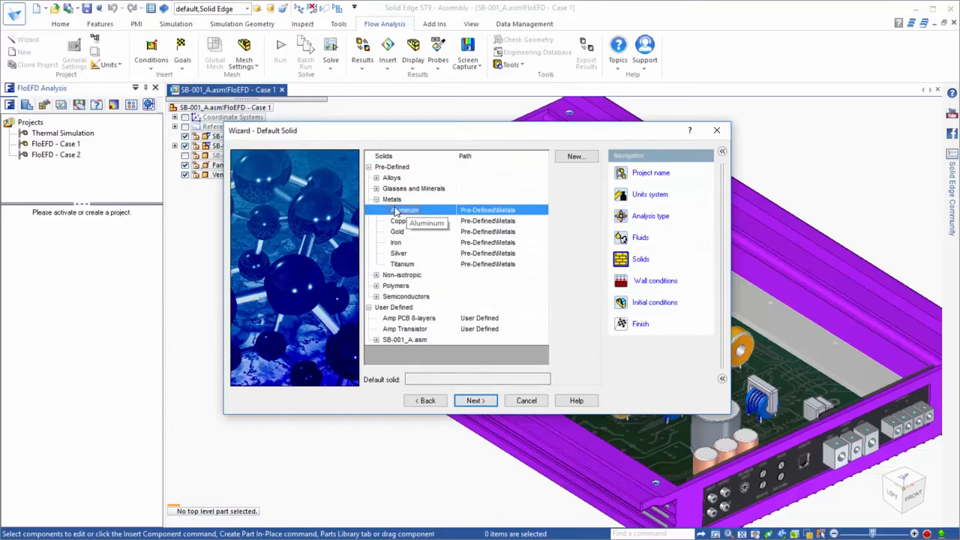
{"action": "left_click", "coordinate": [473, 402]}
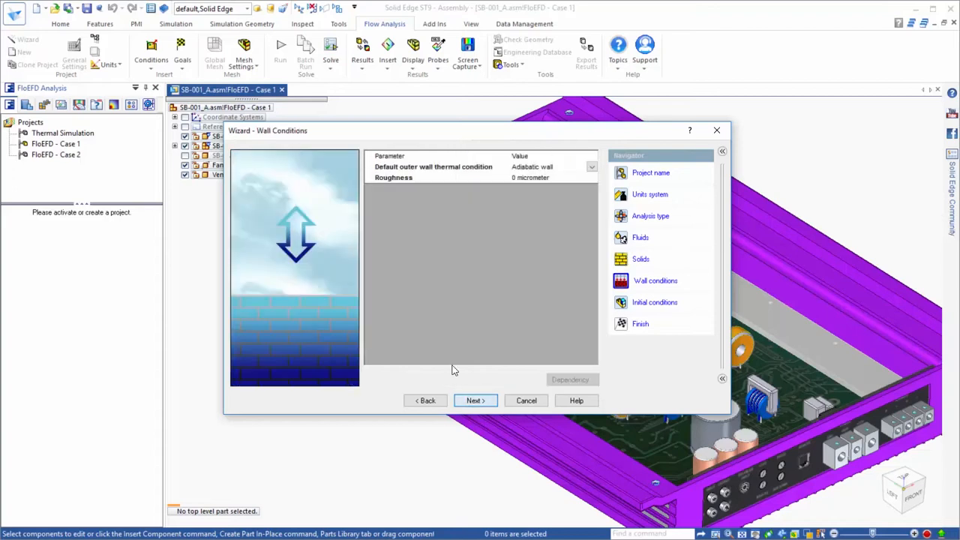
Set the default outer wall condition to Heat transfer with a coefficient of 5 W/m^2/K and enter the external fluid temperature
{"action": "left_click", "coordinate": [593, 168]}
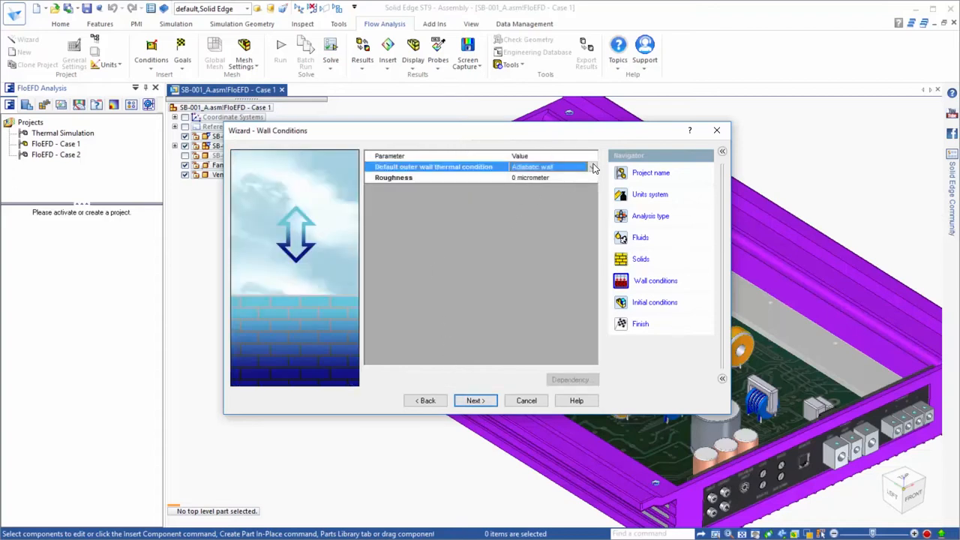
{"action": "left_click", "coordinate": [593, 168]}
{"action": "left_click", "coordinate": [577, 188]}
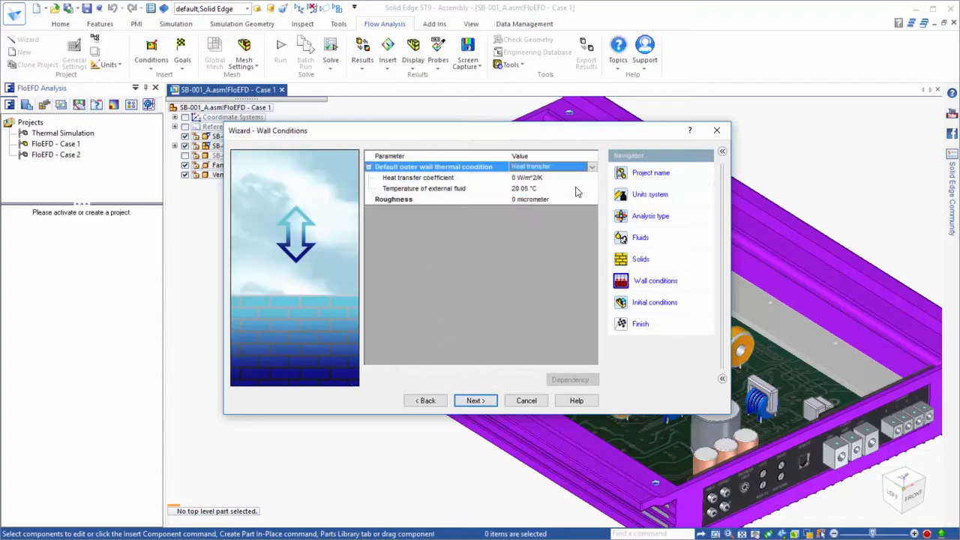
{"action": "left_click", "coordinate": [553, 179]}
{"action": "left_click_drag", "start_coordinate": [553, 178], "coordinate": [508, 193]}
{"action": "type", "text": "5"}
{"action": "left_click", "coordinate": [540, 188]}
{"action": "type", "text": "2"}
{"action": "key", "text": "Return"}
{"action": "left_click", "coordinate": [487, 400]}
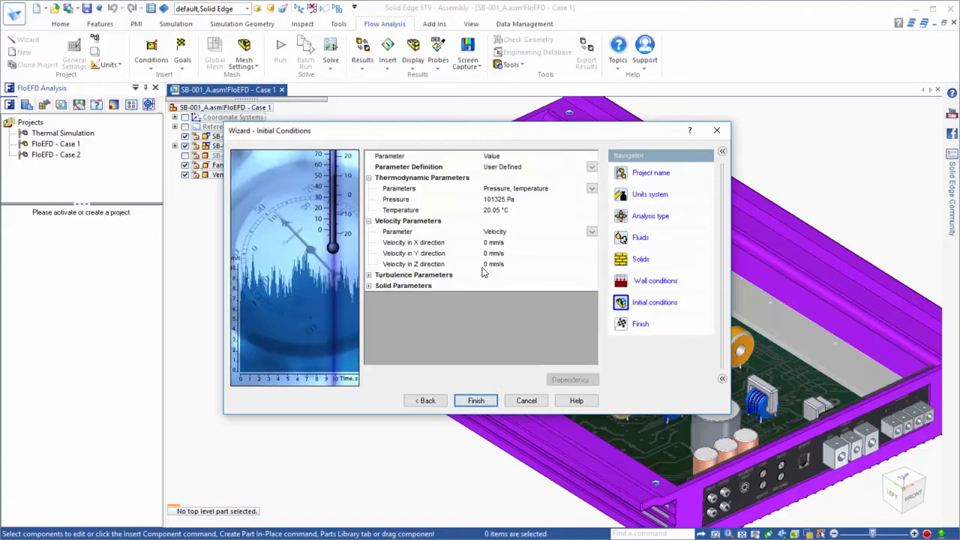
Set both the initial fluid temperature and the initial solid temperature to 25 °C
{"action": "left_click", "coordinate": [495, 210]}
{"action": "left_click_drag", "start_coordinate": [515, 210], "coordinate": [454, 213]}
{"action": "type", "text": "2"}
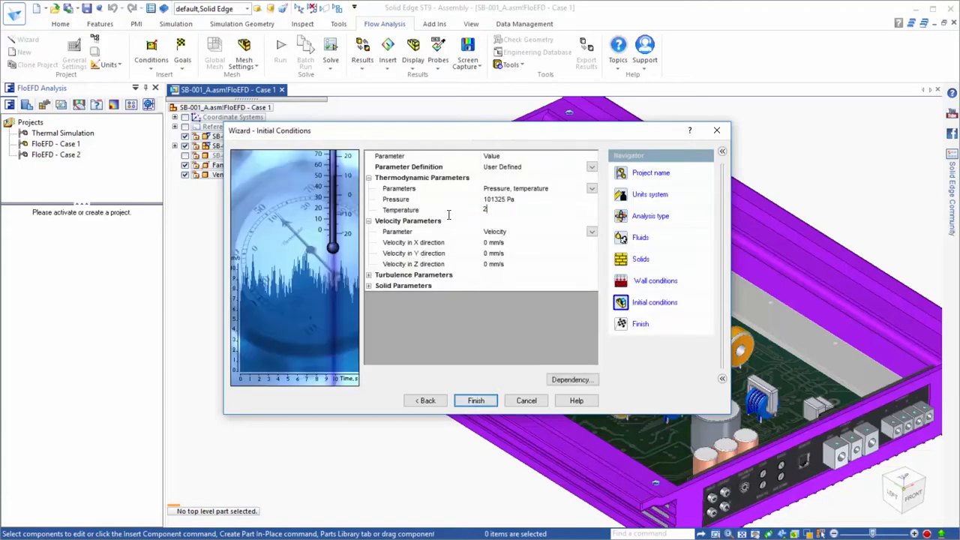
{"action": "left_click", "coordinate": [368, 286]}
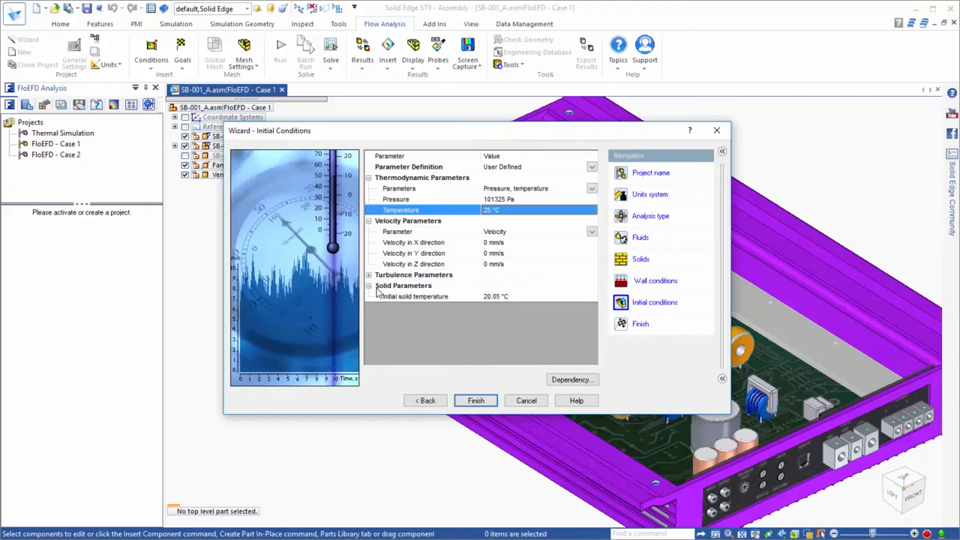
{"action": "left_click", "coordinate": [488, 298]}
{"action": "left_click_drag", "start_coordinate": [512, 296], "coordinate": [453, 297]}
{"action": "type", "text": "25"}
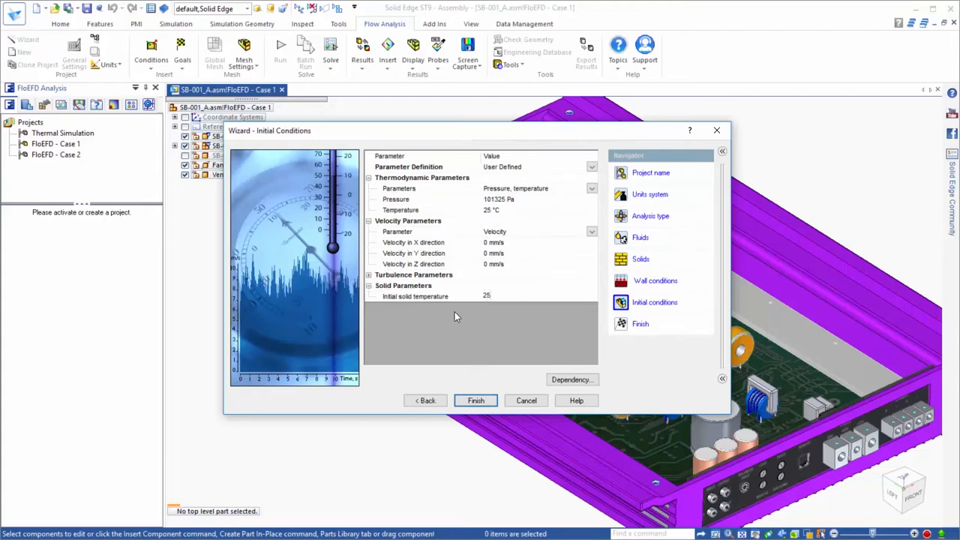
Complete the project wizard and hide the computational domain around the amplifier
{"action": "left_click", "coordinate": [475, 400]}
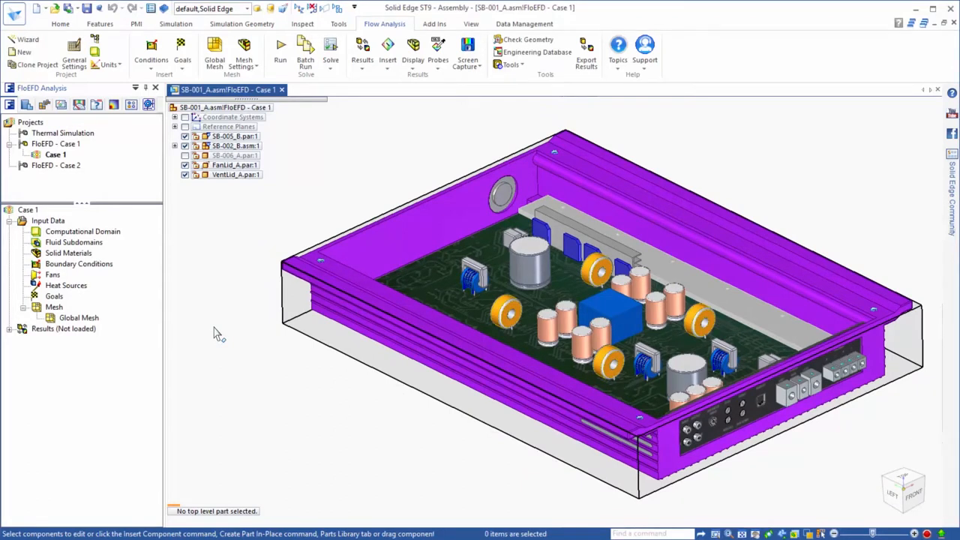
{"action": "right_click", "coordinate": [95, 234]}
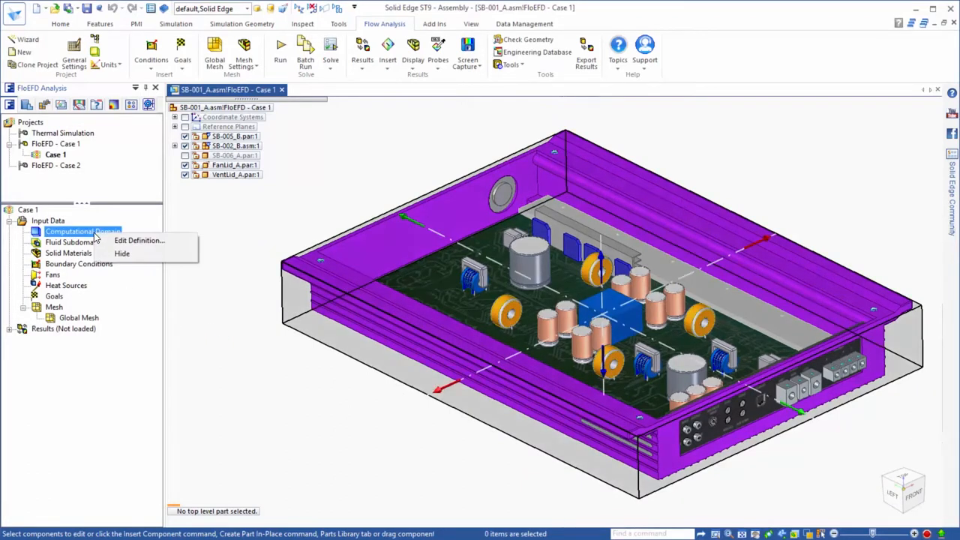
{"action": "left_click", "coordinate": [122, 254]}
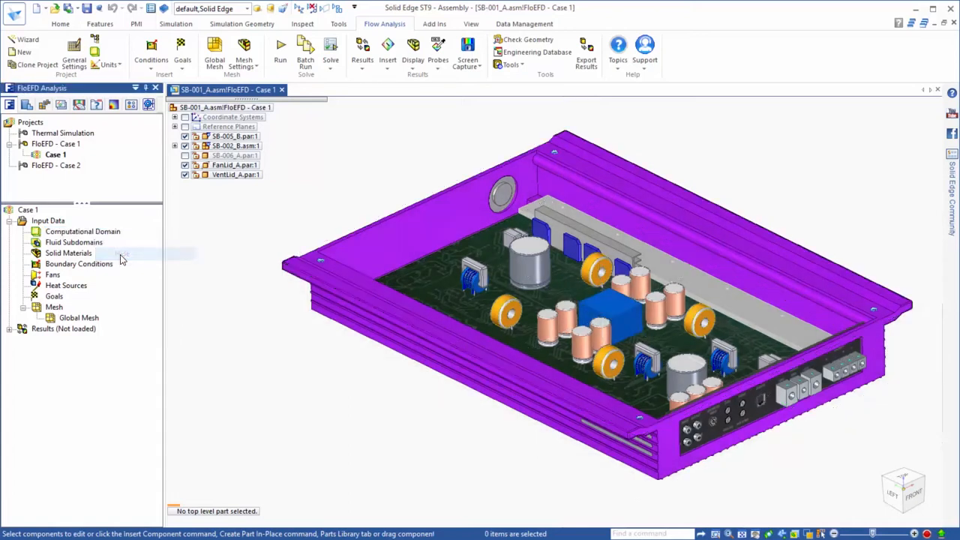
Assign the user-defined Amp PCB 8-layers solid material to circuit board SB-004_A.par, with Z as the anisotropy axis
{"action": "left_click", "coordinate": [54, 256]}
{"action": "right_click", "coordinate": [54, 255]}
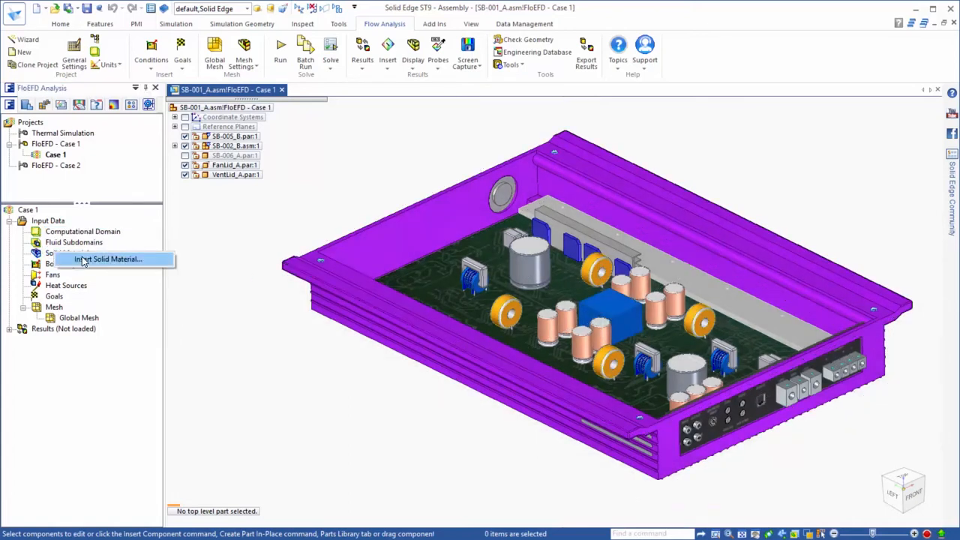
{"action": "left_click", "coordinate": [162, 257]}
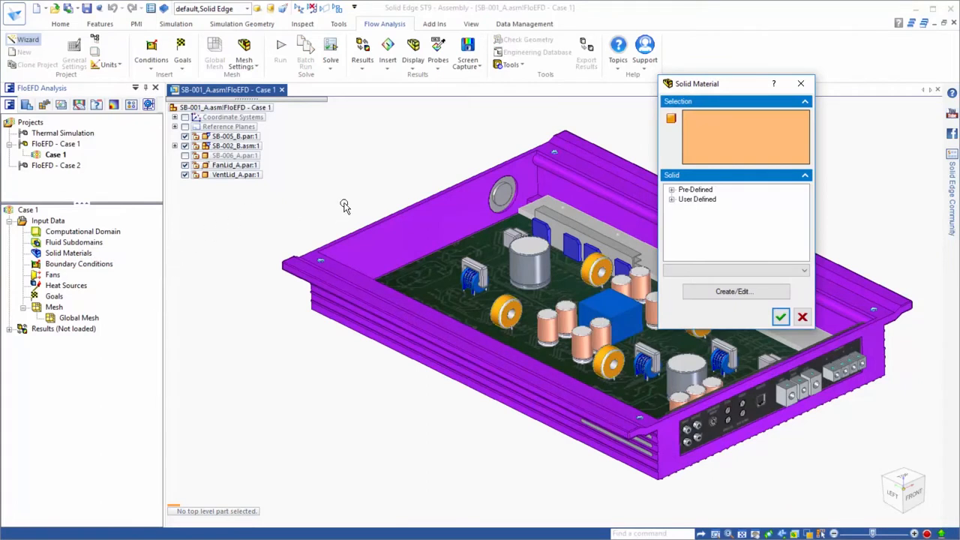
{"action": "left_click", "coordinate": [420, 275]}
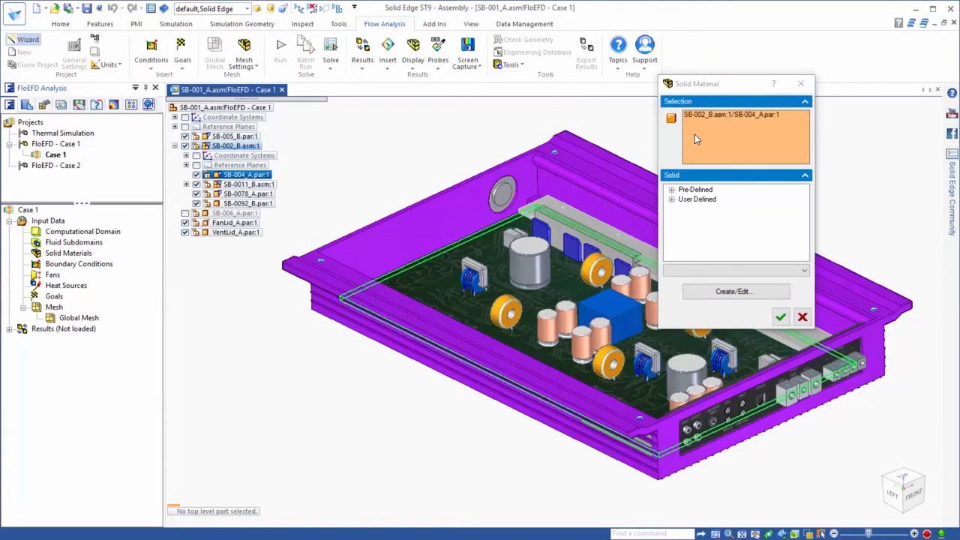
{"action": "left_click", "coordinate": [672, 200]}
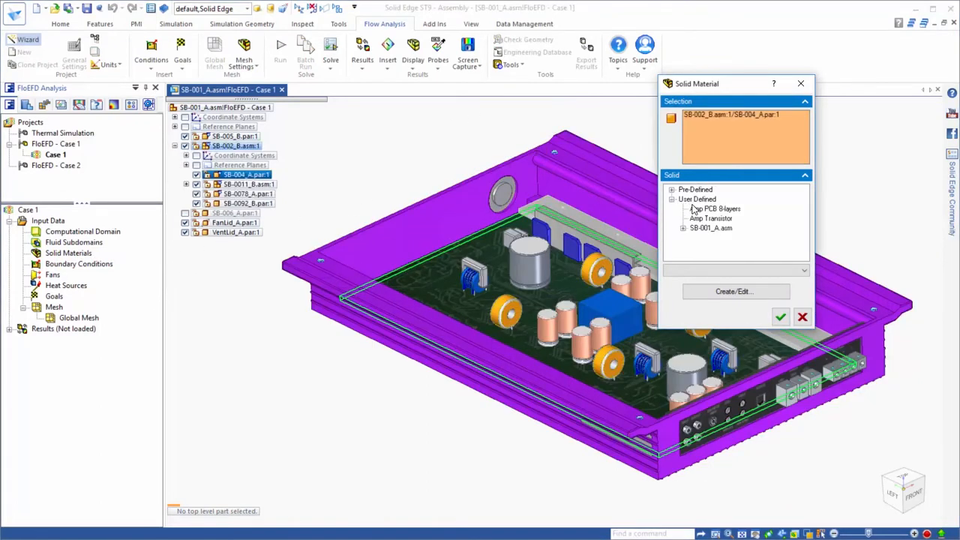
{"action": "left_click", "coordinate": [698, 209]}
{"action": "left_click", "coordinate": [780, 346]}
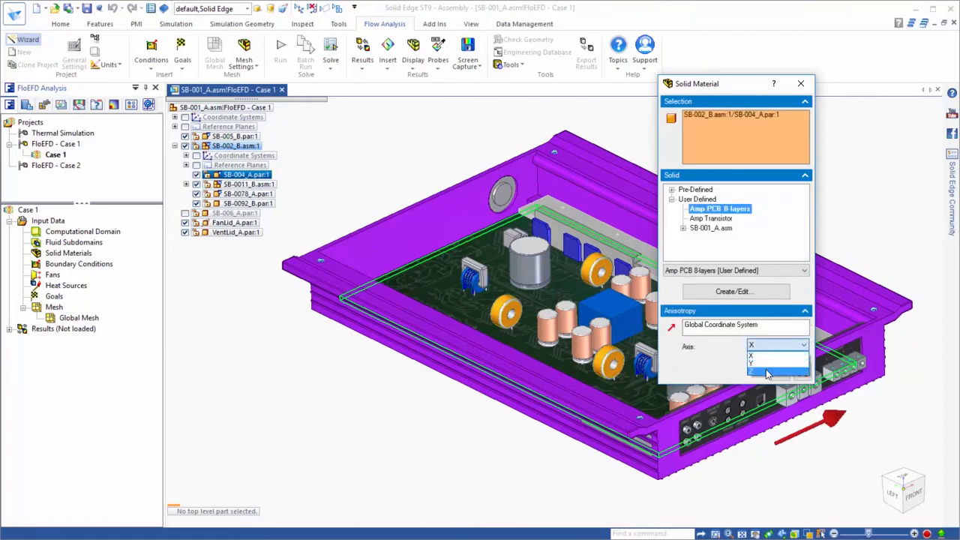
{"action": "left_click", "coordinate": [766, 369]}
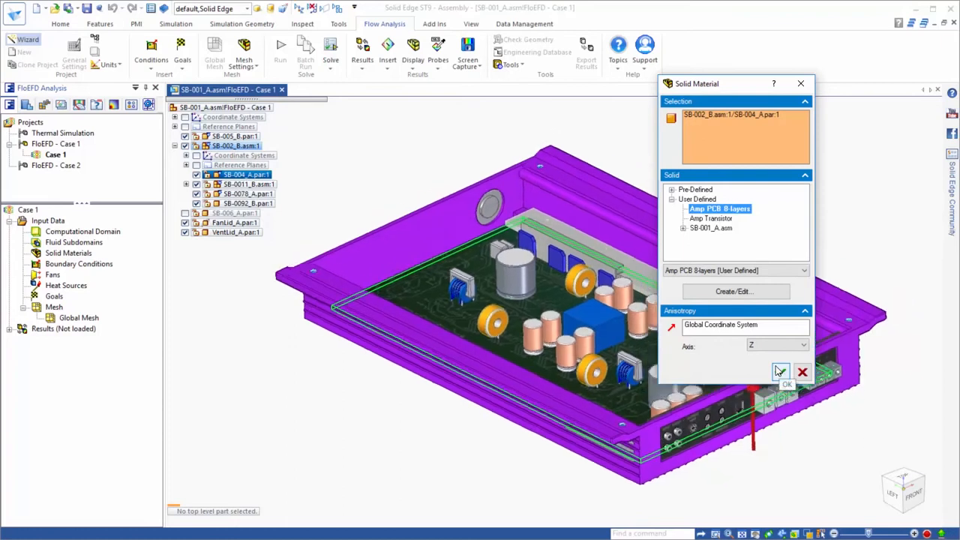
{"action": "left_click", "coordinate": [780, 370]}
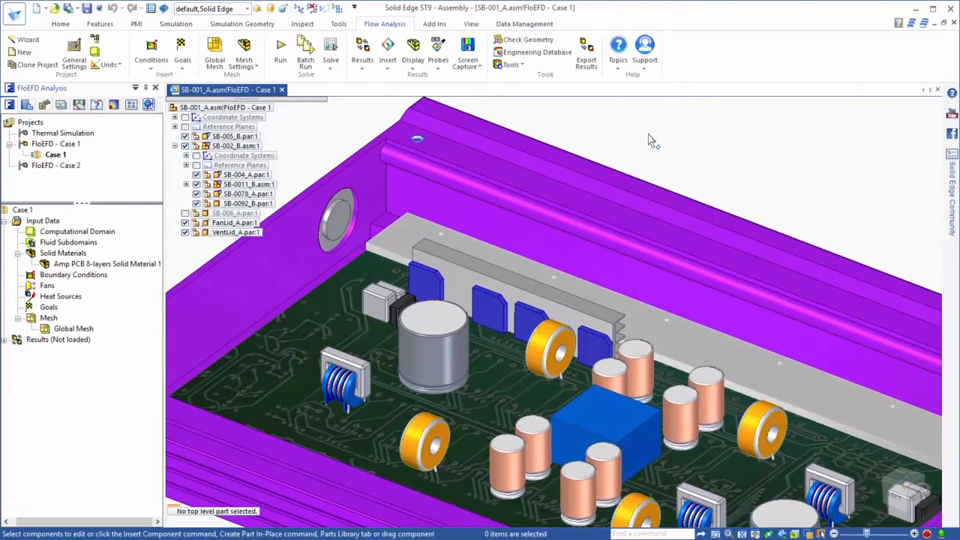
Assign the Amp Transistor solid material to the blue transistors mounted along the heat sink
{"action": "left_click", "coordinate": [437, 284]}
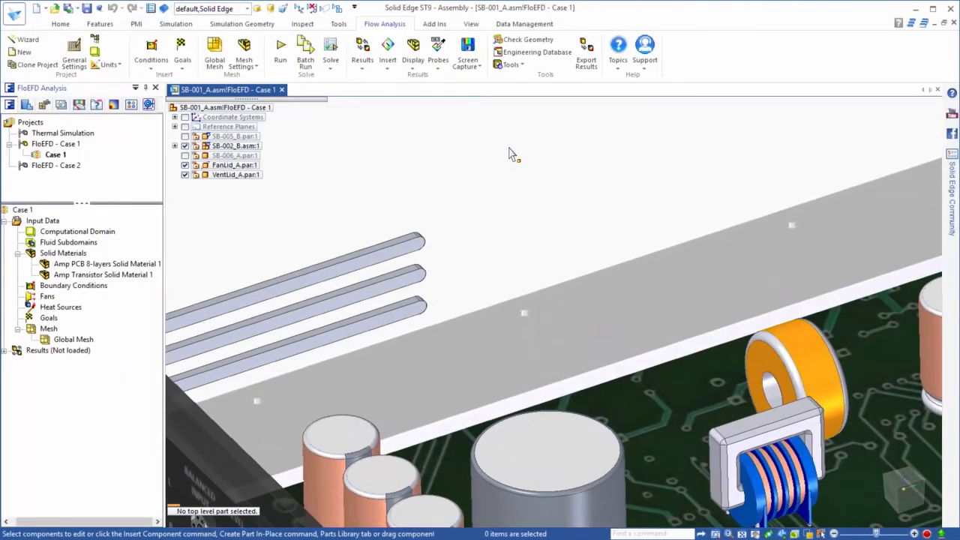
Apply an Environment Pressure boundary condition with the default 101325 Pa and 25 °C to the three slot faces of VentLid_A.par
{"action": "left_click", "coordinate": [414, 247]}
{"action": "left_click", "coordinate": [398, 284], "text": "ctrl"}
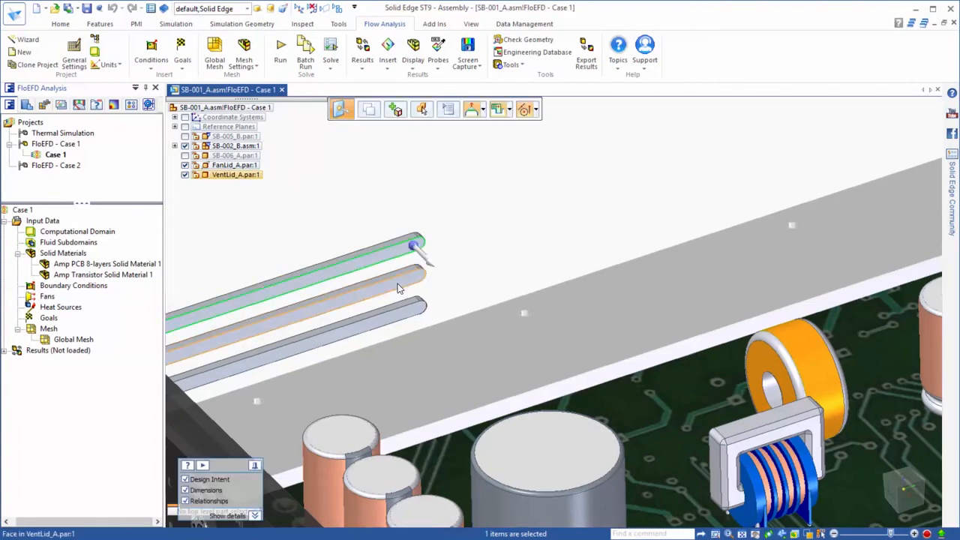
{"action": "left_click", "coordinate": [401, 319], "text": "ctrl"}
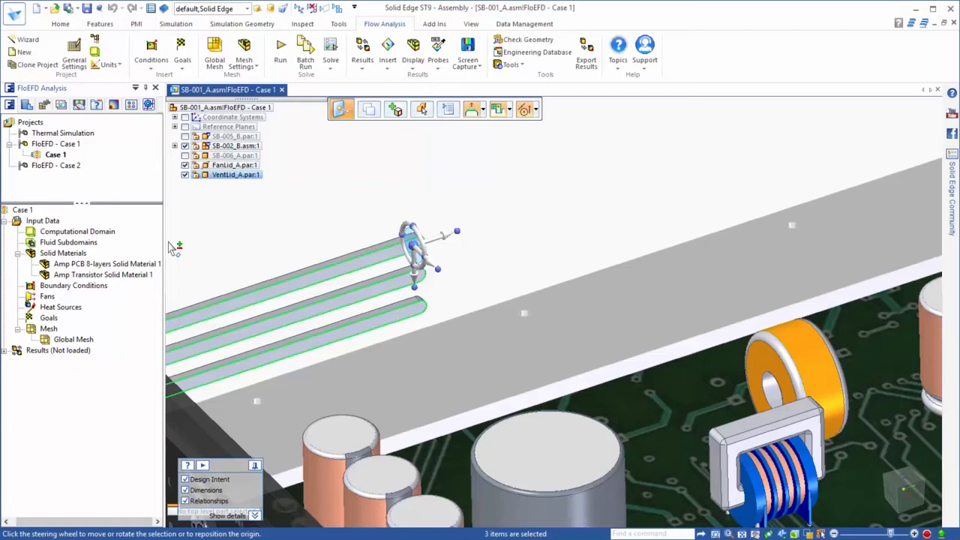
{"action": "right_click", "coordinate": [101, 289]}
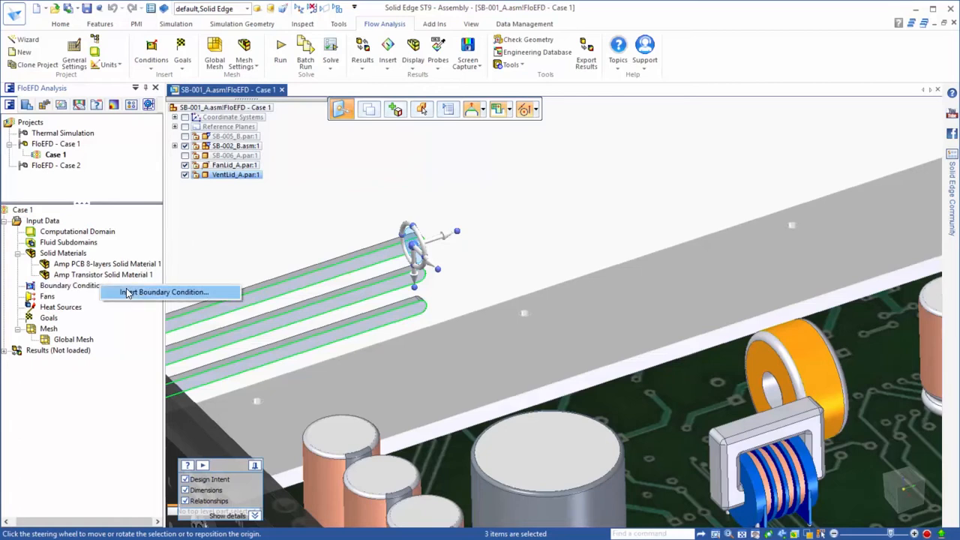
{"action": "left_click", "coordinate": [128, 294]}
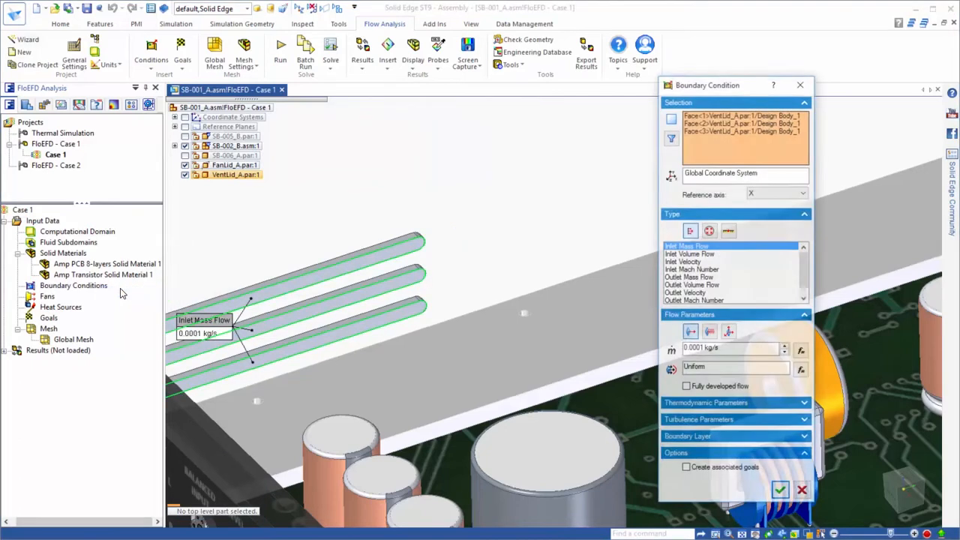
{"action": "left_click", "coordinate": [709, 231]}
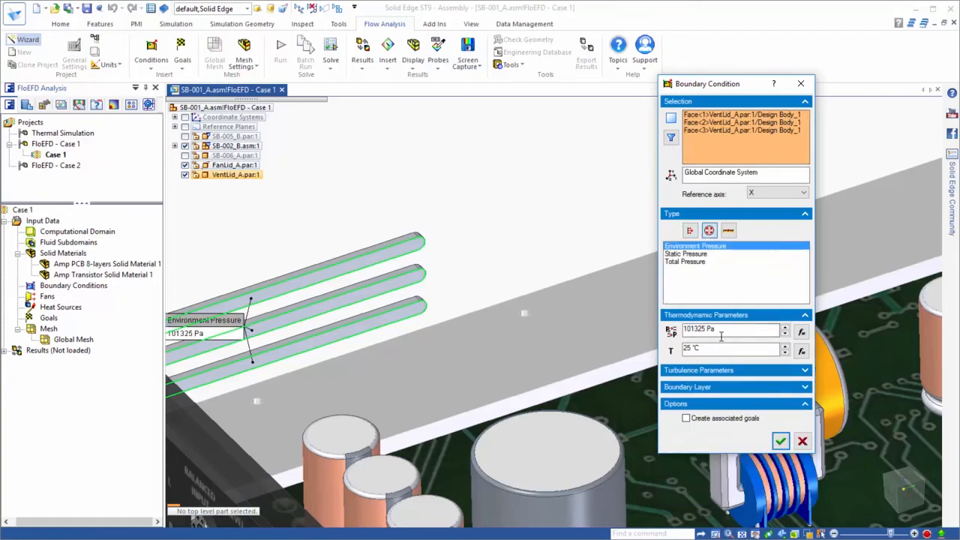
{"action": "left_click", "coordinate": [781, 442]}
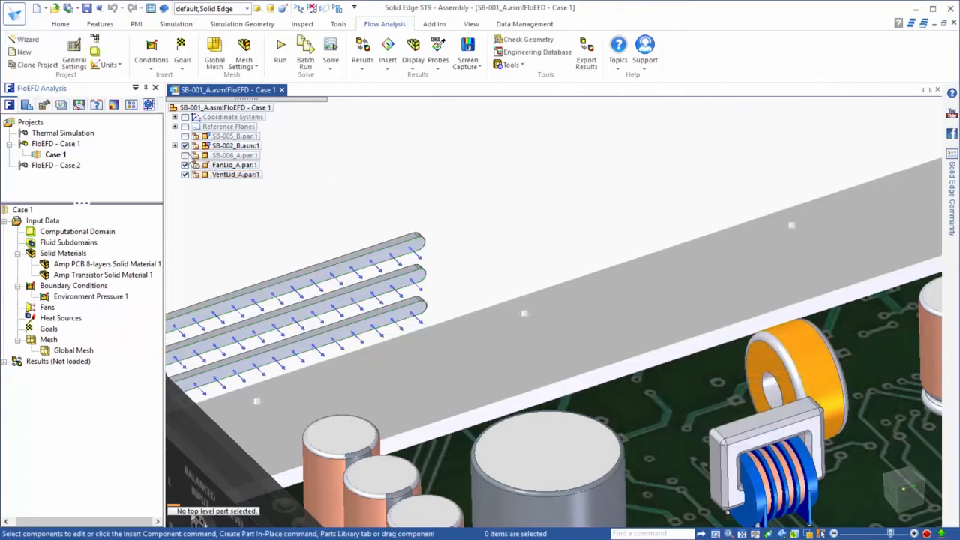
Show enclosure SB-005_B.par and start an Outer Wall boundary condition with a wall temperature of 25 °C
{"action": "scroll", "coordinate": [184, 153], "scroll_direction": "down", "scroll_amount": 1}
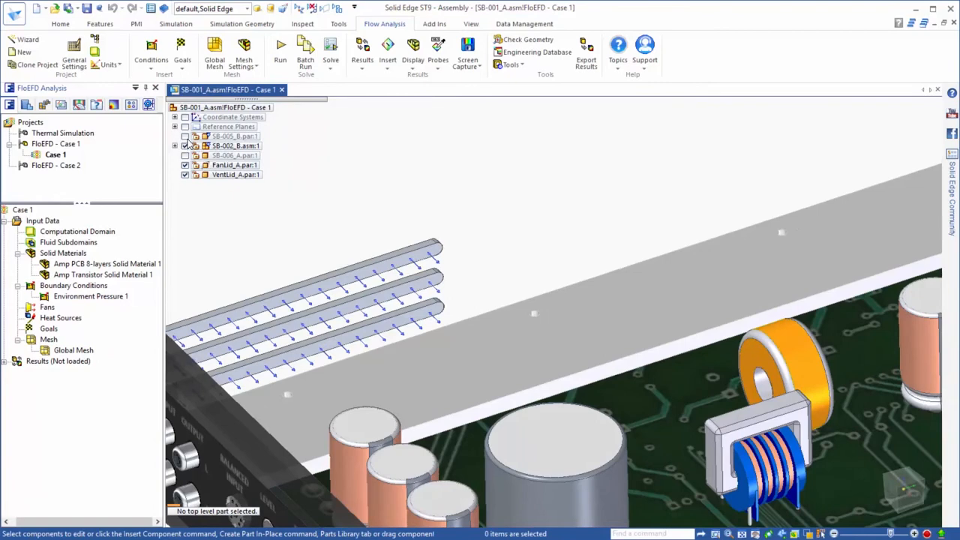
{"action": "left_click", "coordinate": [184, 136]}
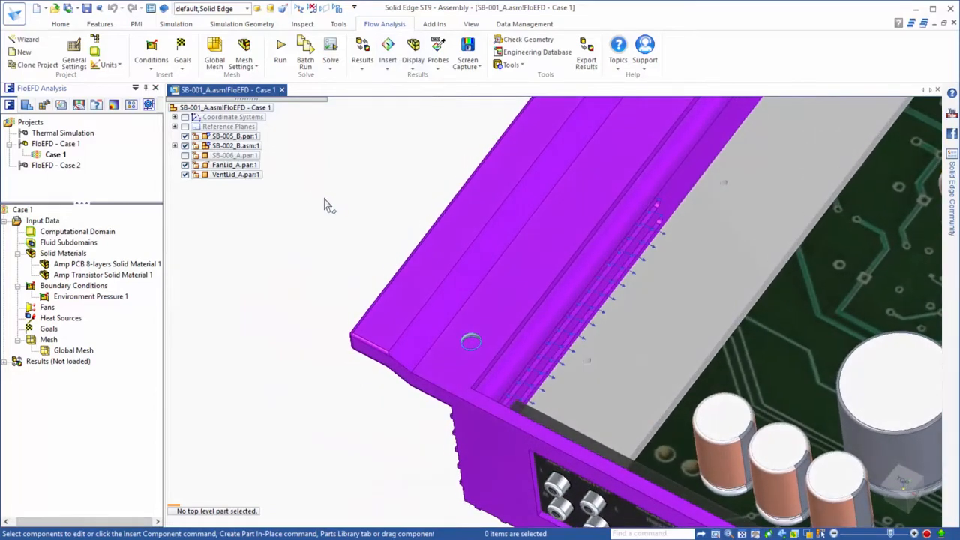
{"action": "right_click", "coordinate": [55, 289]}
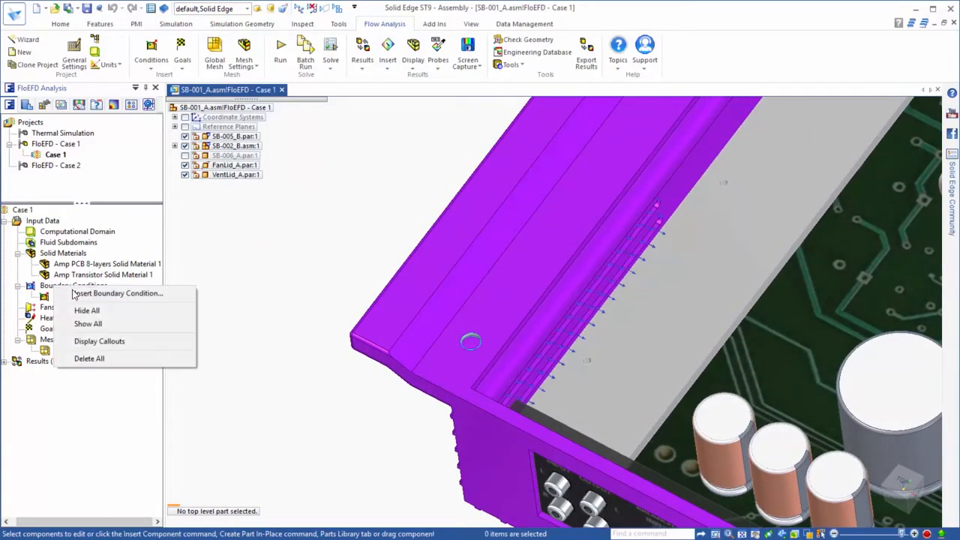
{"action": "left_click", "coordinate": [98, 292]}
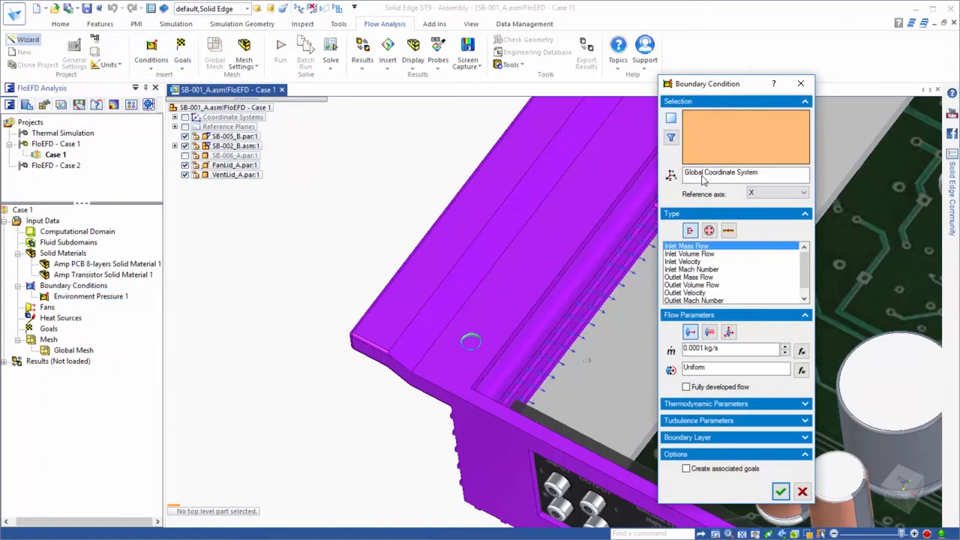
{"action": "left_click", "coordinate": [709, 230]}
{"action": "left_click", "coordinate": [694, 281]}
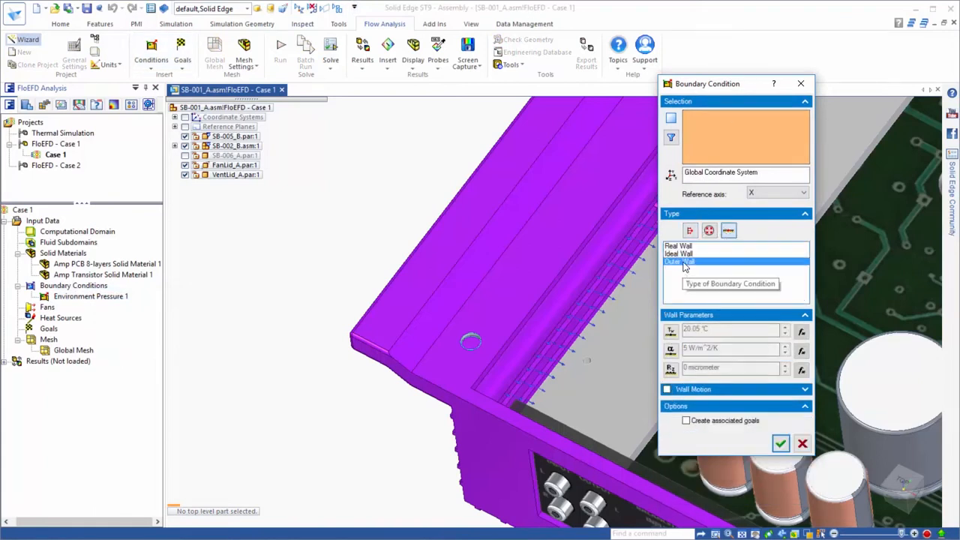
{"action": "left_click", "coordinate": [671, 332]}
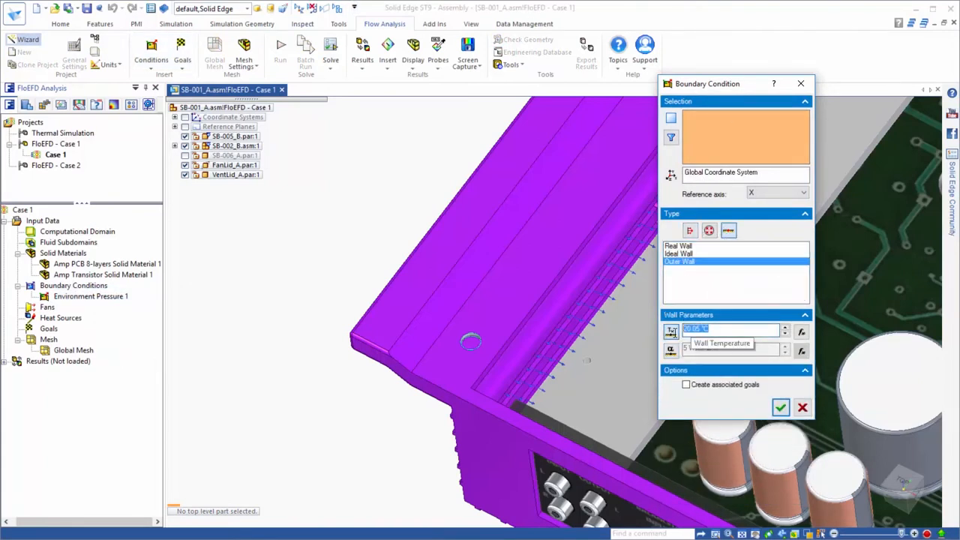
{"action": "type", "text": "25"}
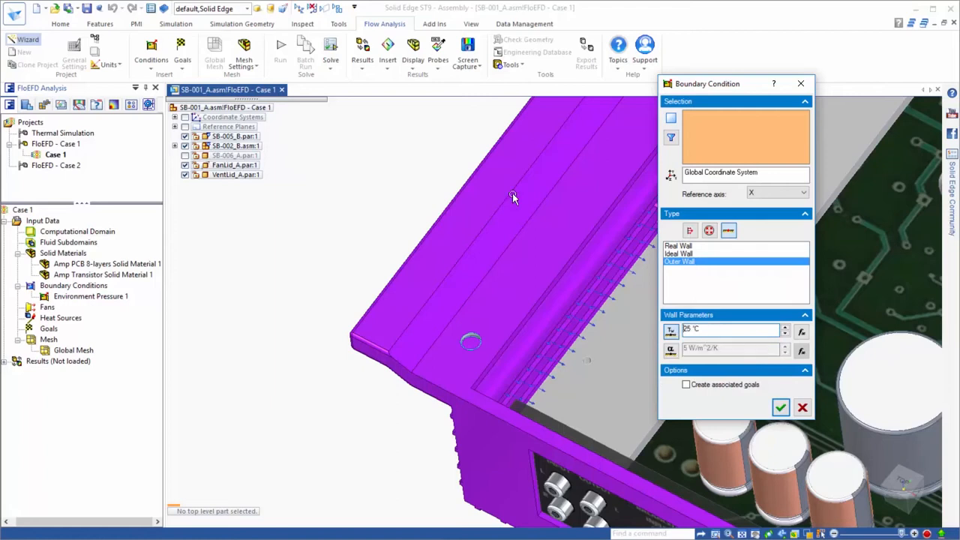
Apply the outer wall condition to the top faces of the enclosure's two side flanges
{"action": "left_click", "coordinate": [435, 270]}
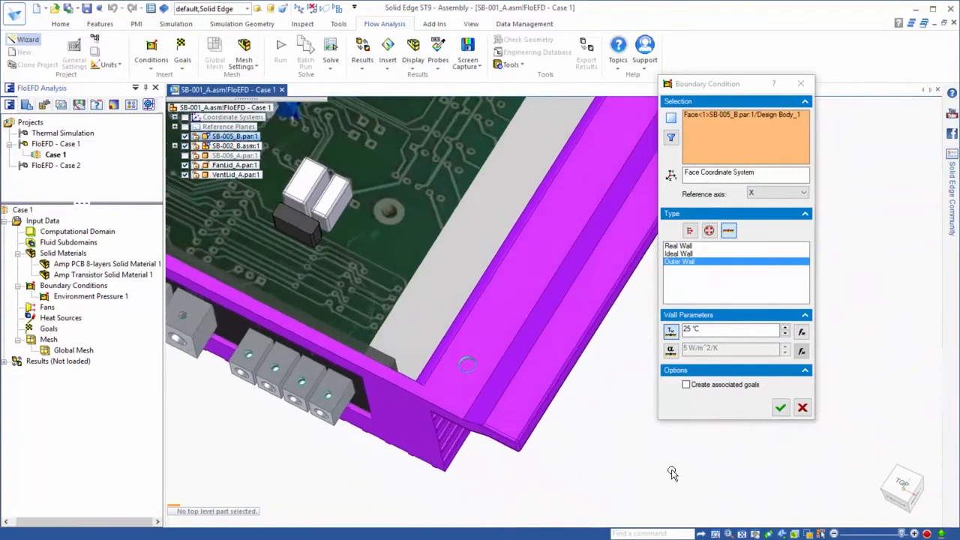
{"action": "left_click", "coordinate": [500, 433]}
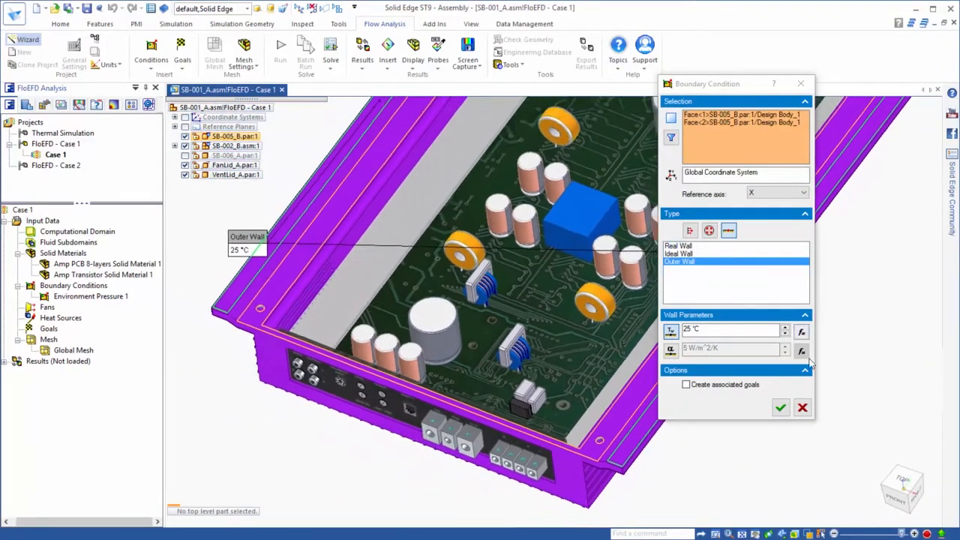
{"action": "left_click", "coordinate": [781, 409]}
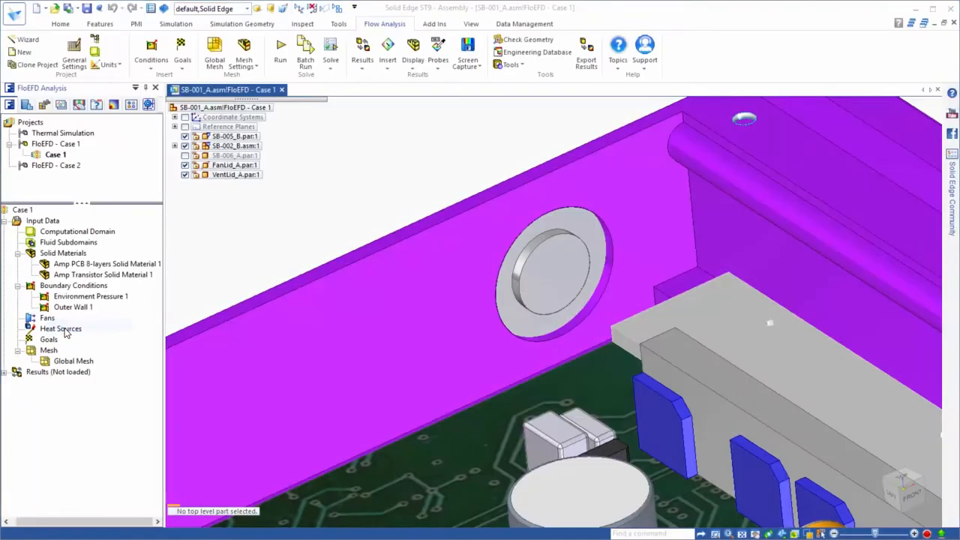
Define an External Inlet Fan on the inner face of FanLid_A.par using the pre-defined Papst DC-Axial Series 600 fan curve 612
{"action": "left_click", "coordinate": [573, 229]}
{"action": "left_click", "coordinate": [671, 285]}
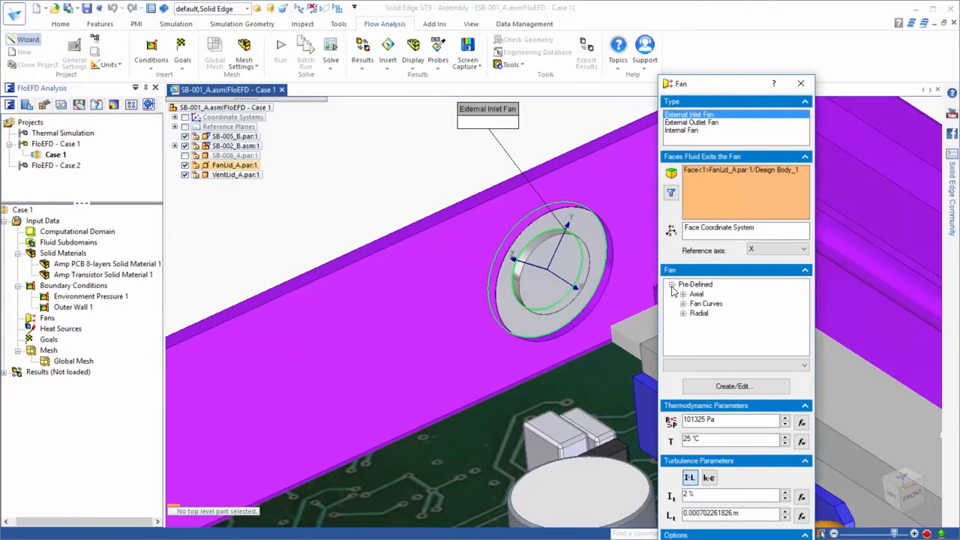
{"action": "left_click", "coordinate": [694, 313]}
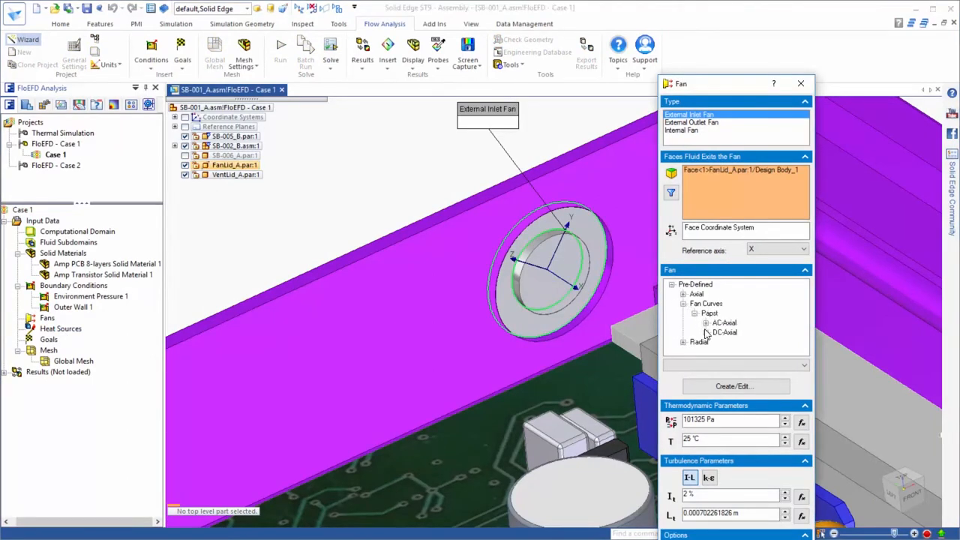
{"action": "left_click", "coordinate": [706, 333]}
{"action": "left_click", "coordinate": [718, 323]}
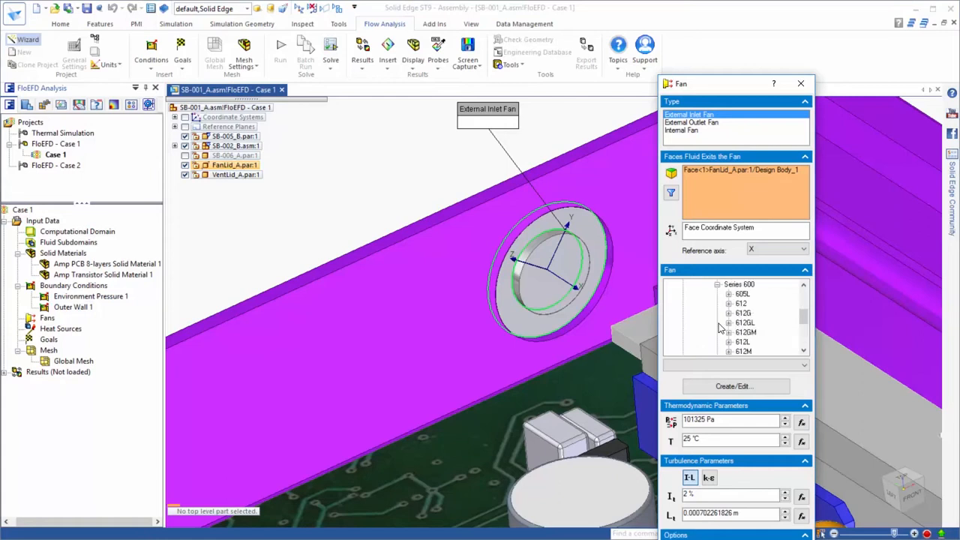
{"action": "left_click", "coordinate": [728, 303]}
{"action": "left_click", "coordinate": [751, 314]}
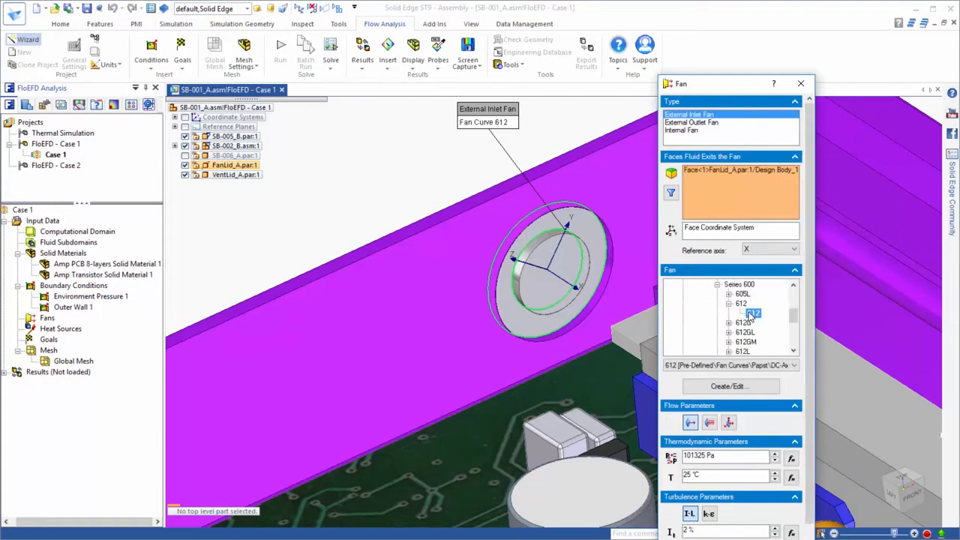
Give the inlet fan a swirling flow with an angular velocity of 1000 and complete the fan definition
{"action": "left_click", "coordinate": [711, 424]}
{"action": "left_click", "coordinate": [705, 440]}
{"action": "type", "text": "1000"}
{"action": "left_click_drag", "start_coordinate": [750, 86], "coordinate": [753, 8]}
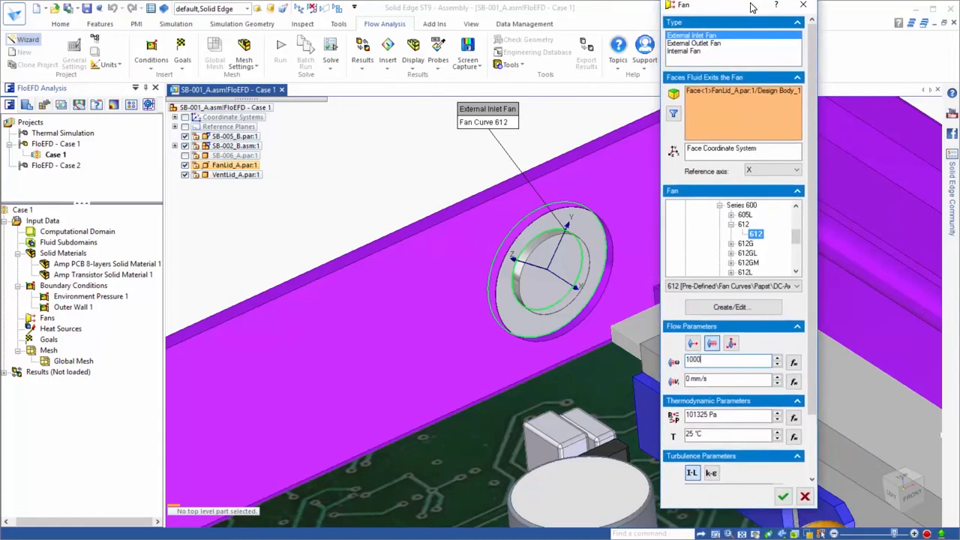
{"action": "left_click", "coordinate": [783, 497]}
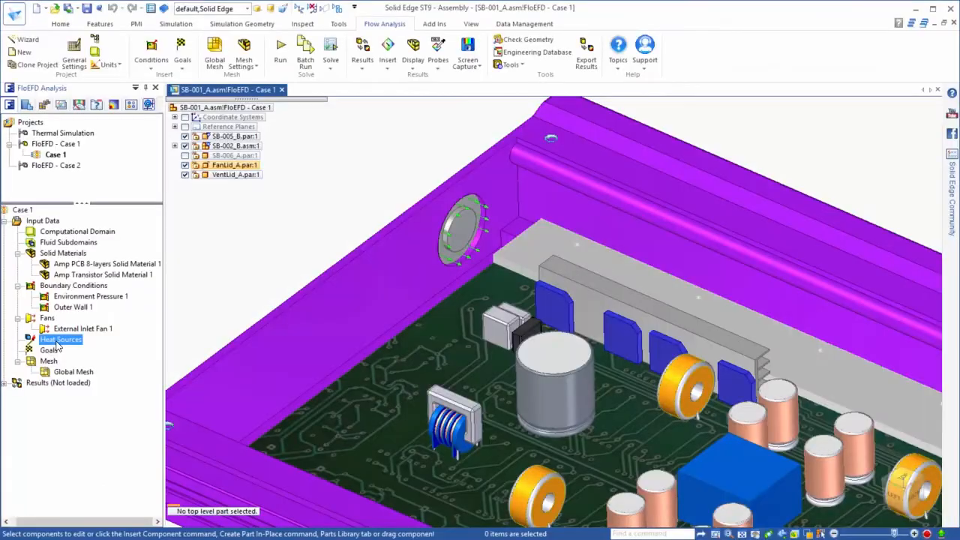
Add a volume heat source of 20 W to the transistors, reusing the component selection of Amp Transistor Solid Material 1
{"action": "right_click", "coordinate": [56, 340]}
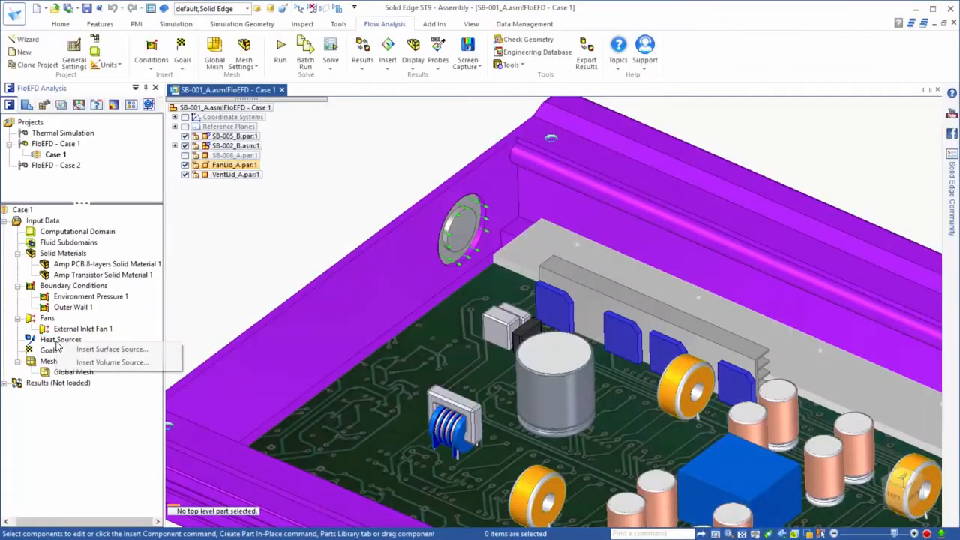
{"action": "left_click", "coordinate": [90, 363]}
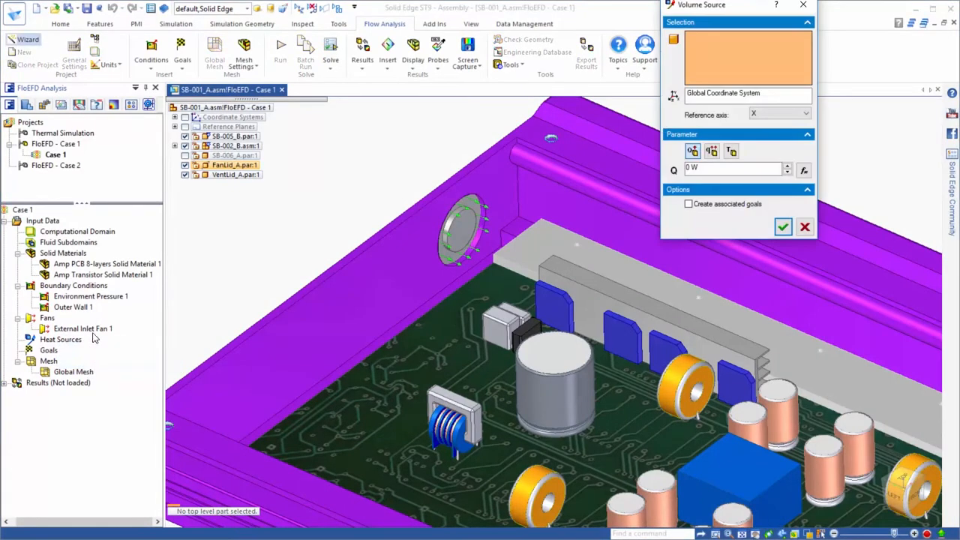
{"action": "left_click", "coordinate": [72, 275]}
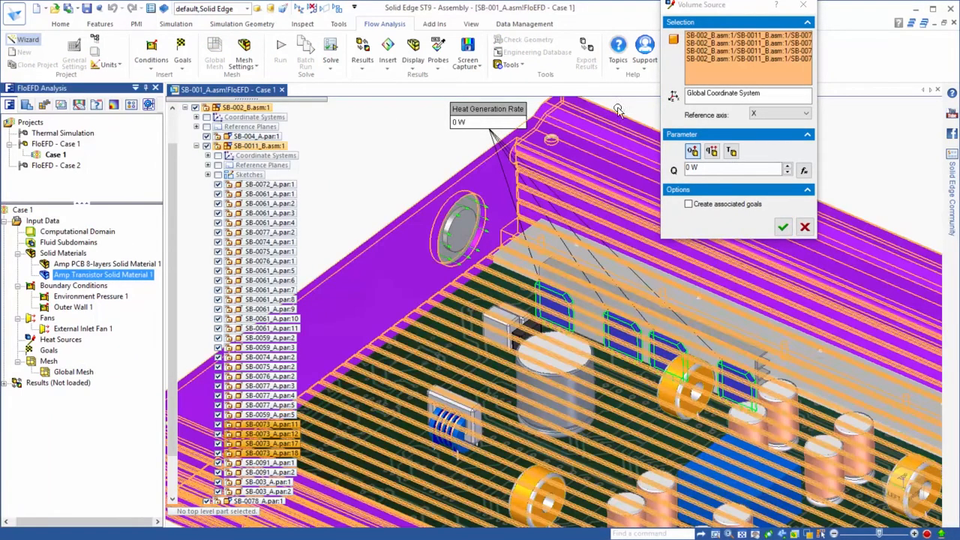
{"action": "left_click", "coordinate": [695, 167]}
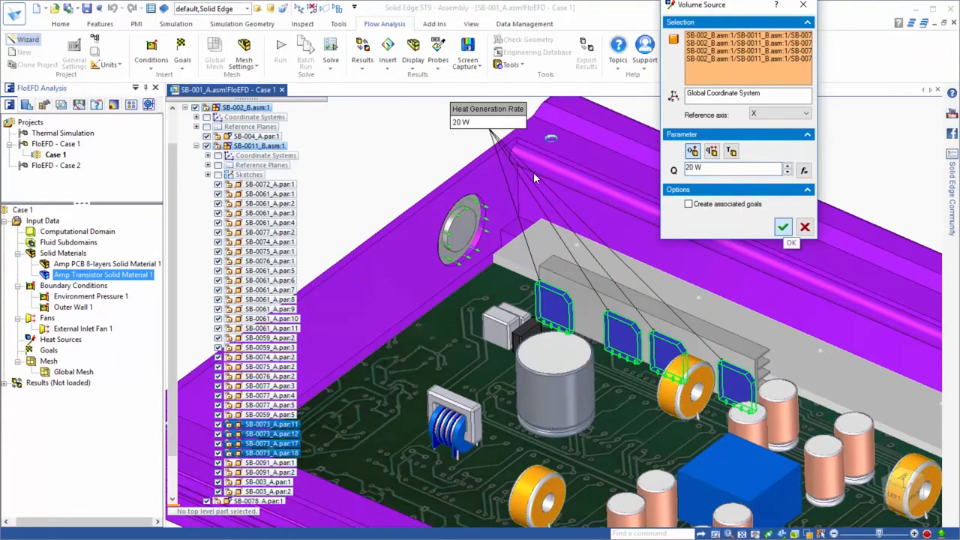
{"action": "left_click", "coordinate": [784, 225]}
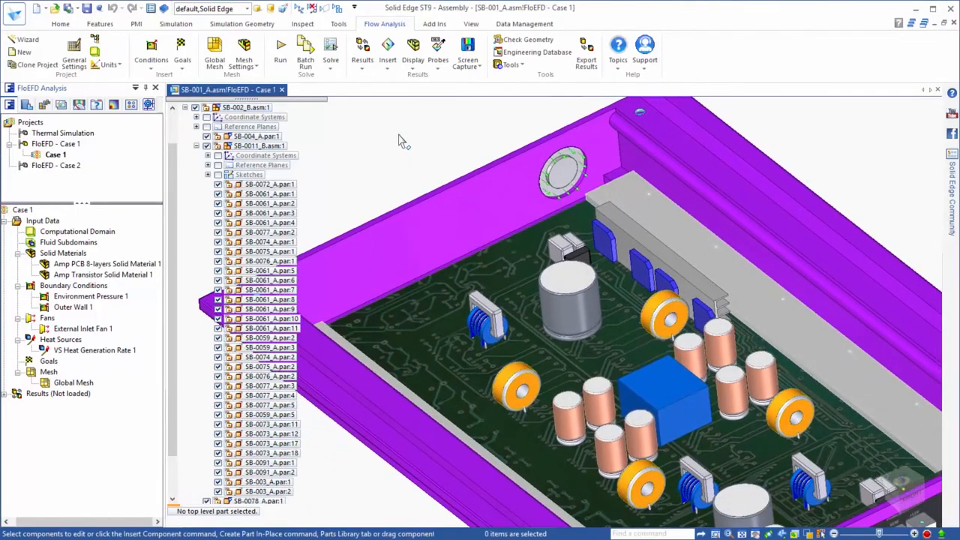
Add a volume heat source for the capacitors and one of 220 W for circuit board SB-004_A.par
{"action": "left_click", "coordinate": [567, 413]}
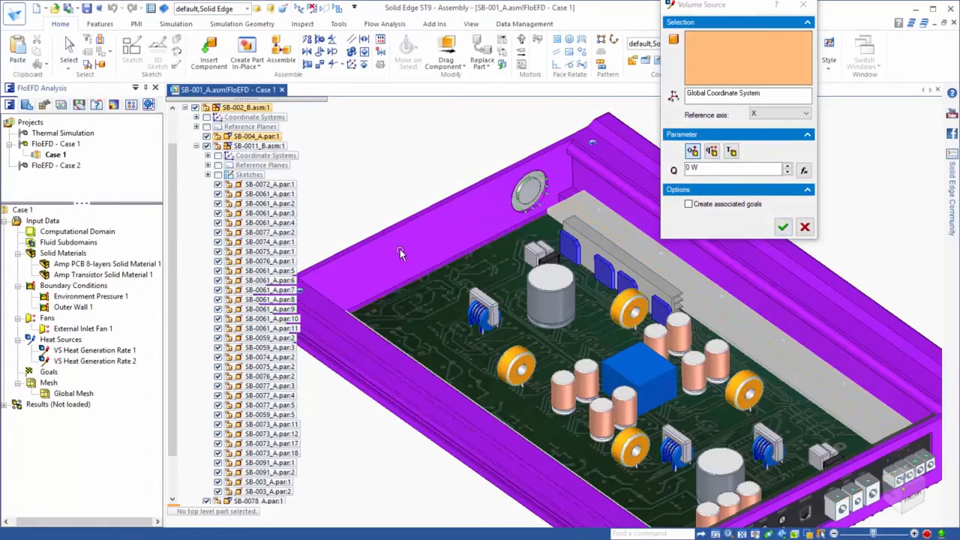
{"action": "left_click", "coordinate": [400, 253]}
{"action": "left_click", "coordinate": [707, 171]}
{"action": "key", "text": "BackSpace"}
{"action": "key", "text": "BackSpace"}
{"action": "key", "text": "BackSpace"}
{"action": "type", "text": "22"}
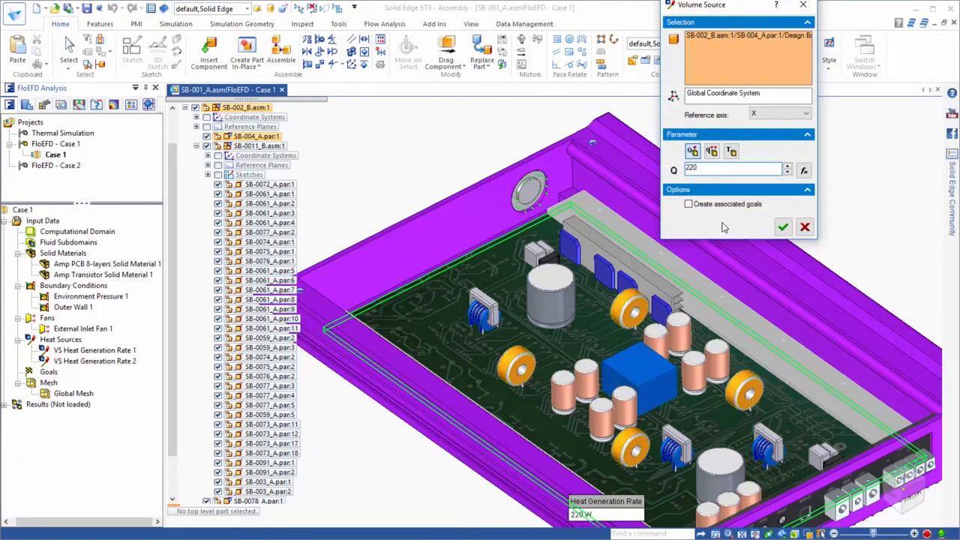
{"action": "left_click", "coordinate": [783, 227]}
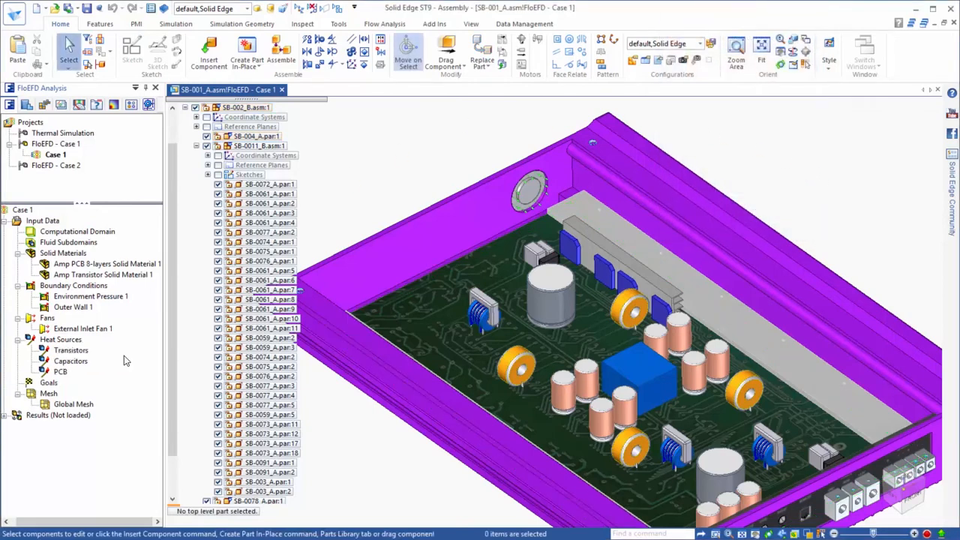
Add volume goals for the average and maximum Temperature (Solid) of the components in the Transistors heat source
{"action": "right_click", "coordinate": [53, 390]}
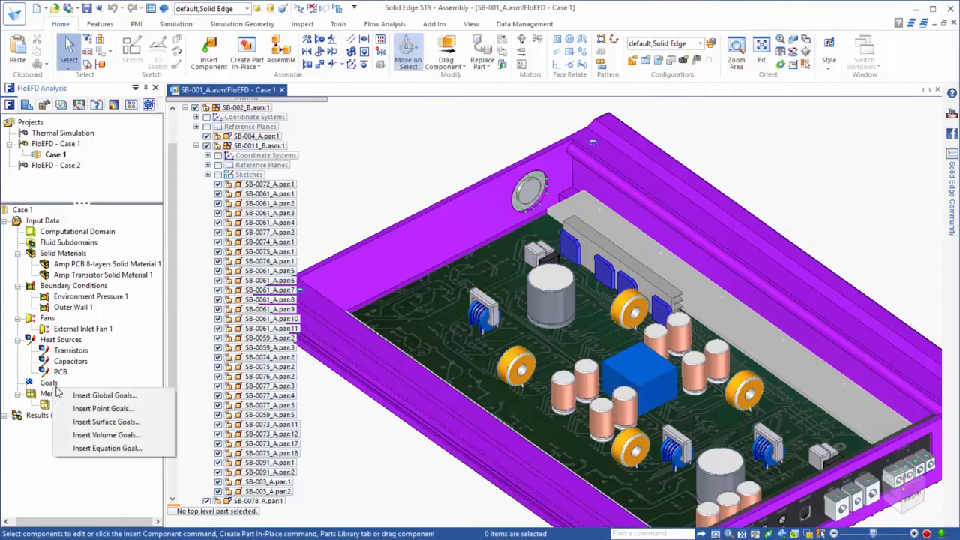
{"action": "left_click", "coordinate": [84, 434]}
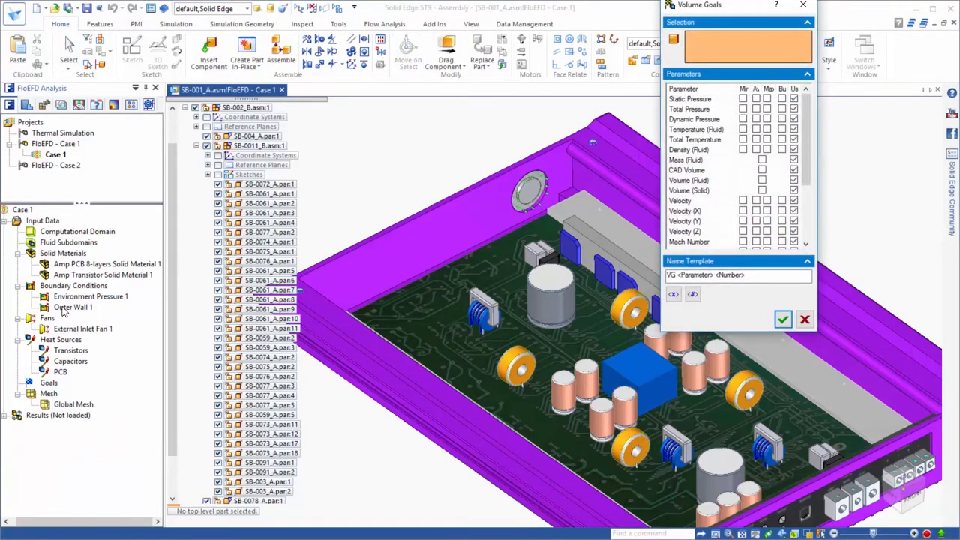
{"action": "left_click", "coordinate": [70, 350]}
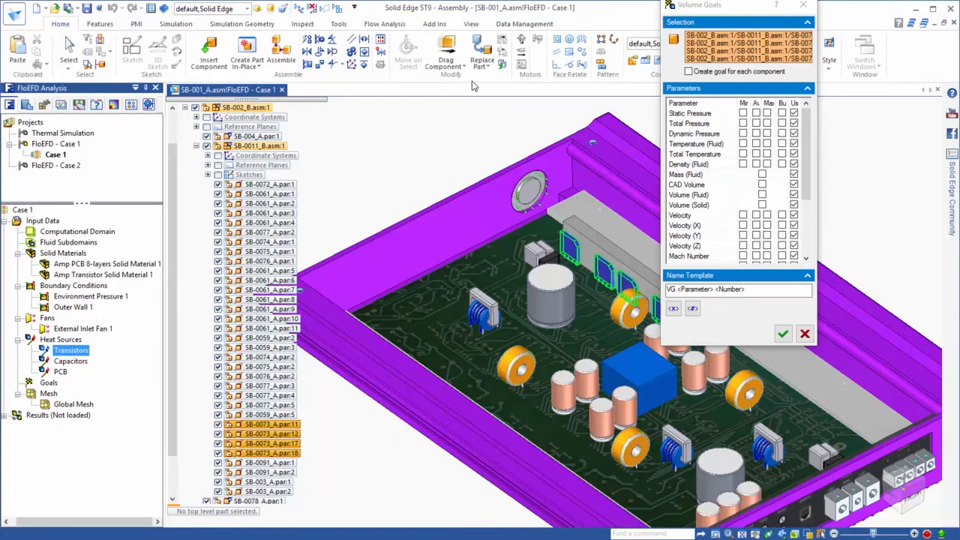
{"action": "scroll", "coordinate": [809, 172], "scroll_direction": "down", "scroll_amount": 4}
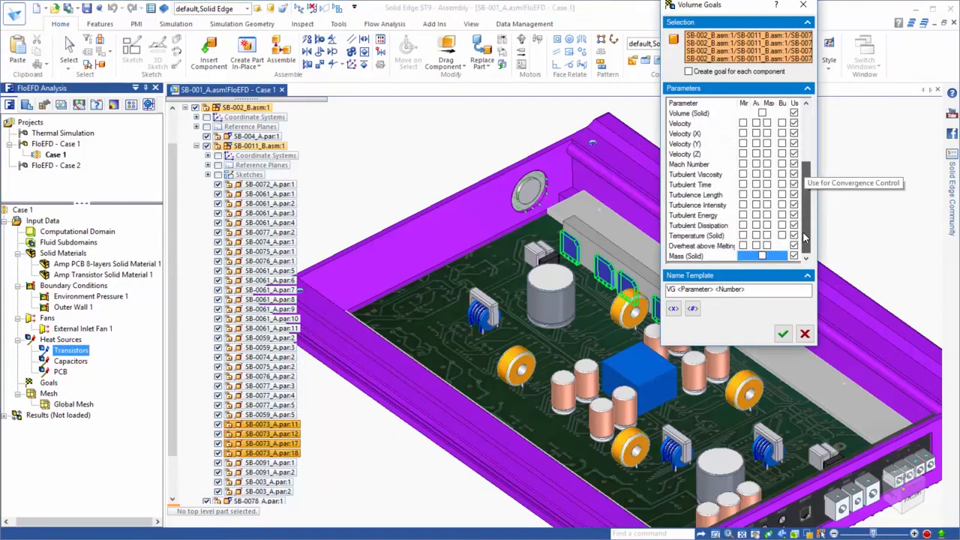
{"action": "left_click", "coordinate": [767, 236]}
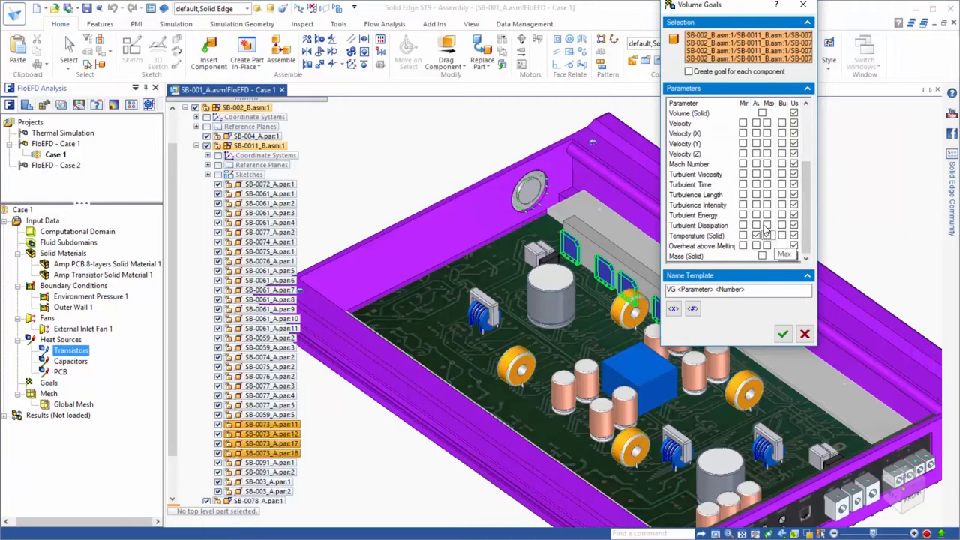
{"action": "left_click", "coordinate": [783, 334]}
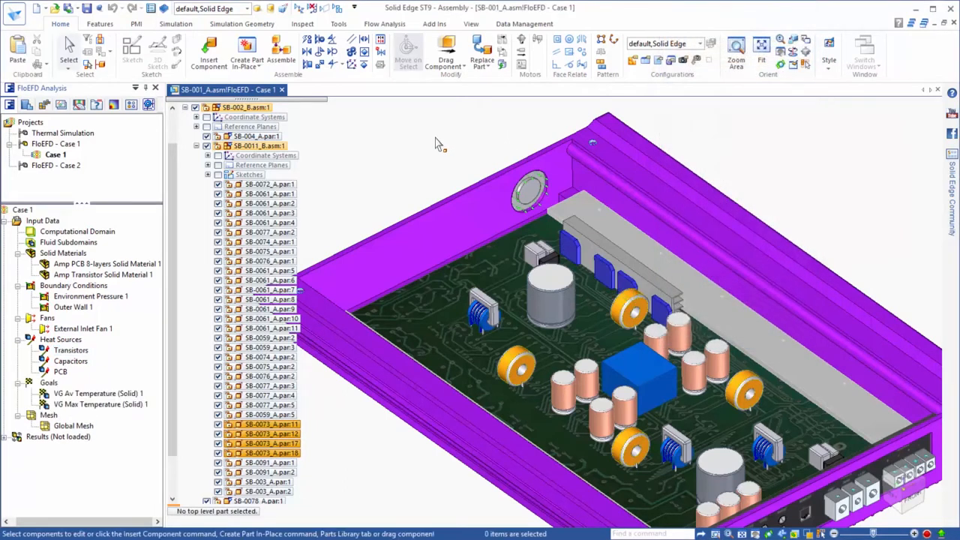
Add a surface goal for the Volume Flow Rate on the FanLid_A.par face used by External Inlet Fan 1
{"action": "right_click", "coordinate": [49, 385]}
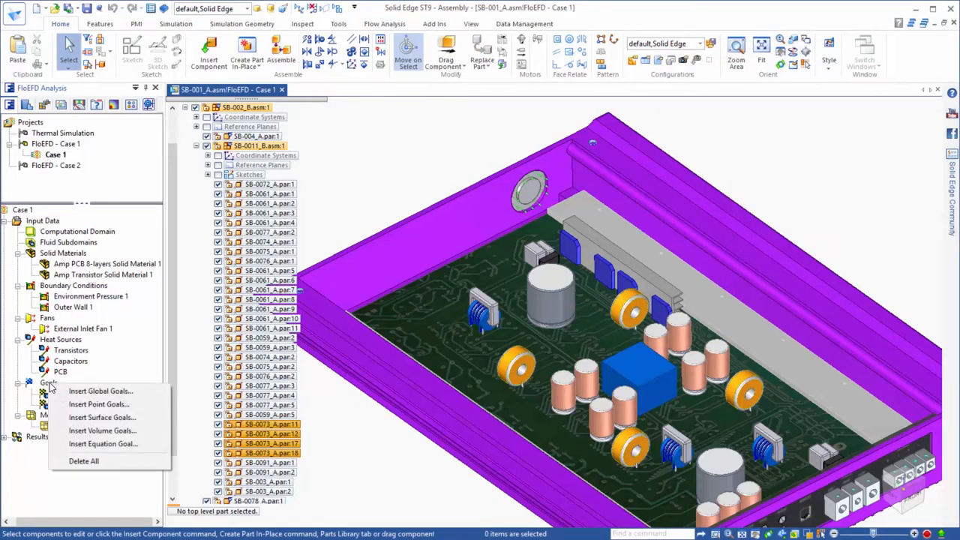
{"action": "left_click", "coordinate": [72, 418]}
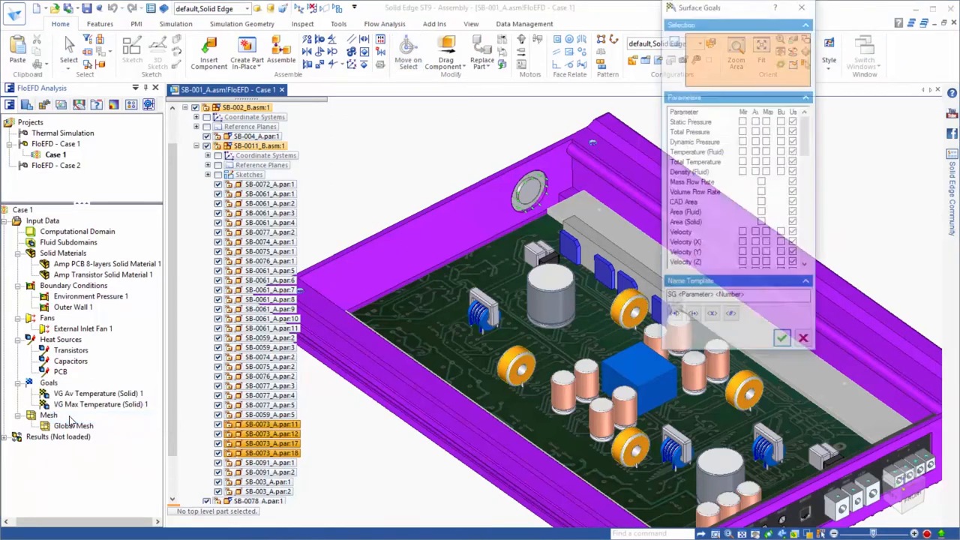
{"action": "left_click", "coordinate": [75, 331]}
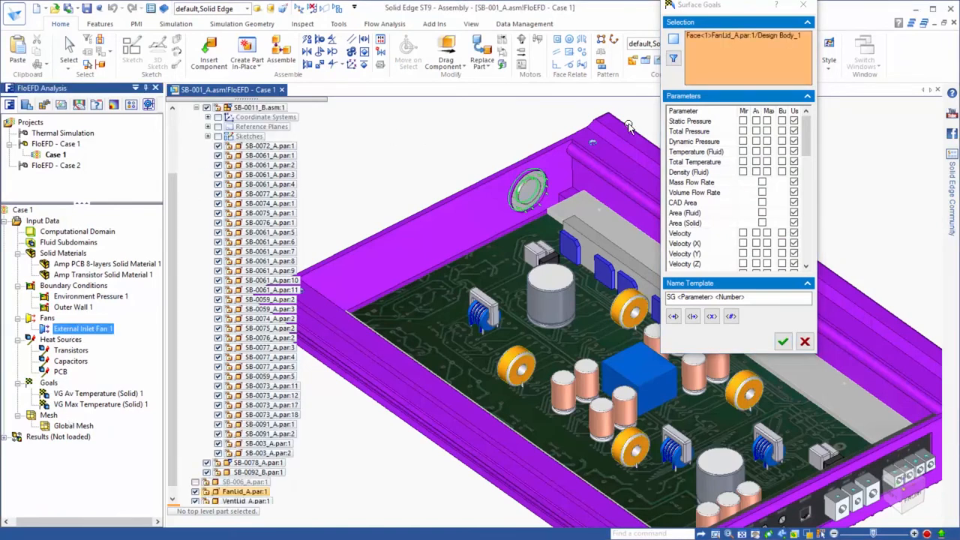
{"action": "left_click", "coordinate": [762, 193]}
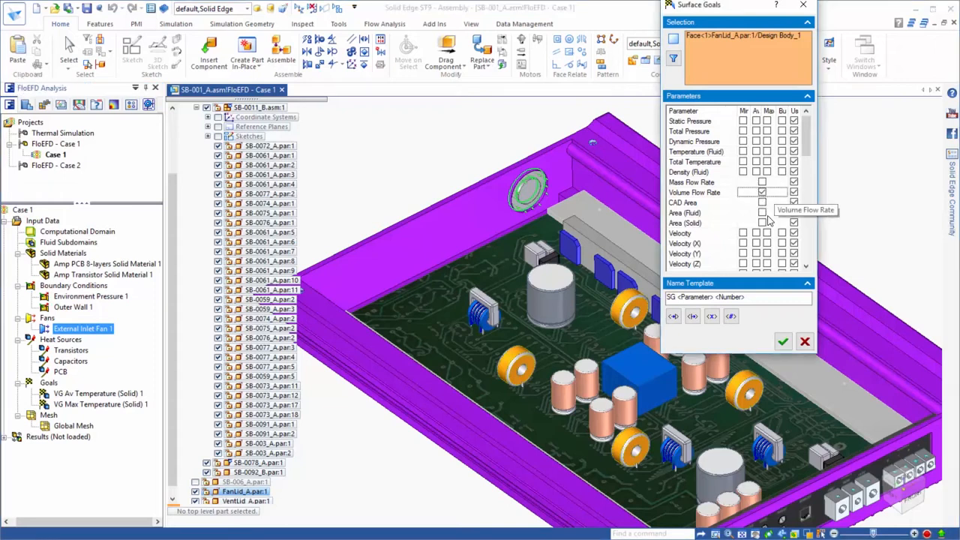
{"action": "left_click", "coordinate": [783, 341]}
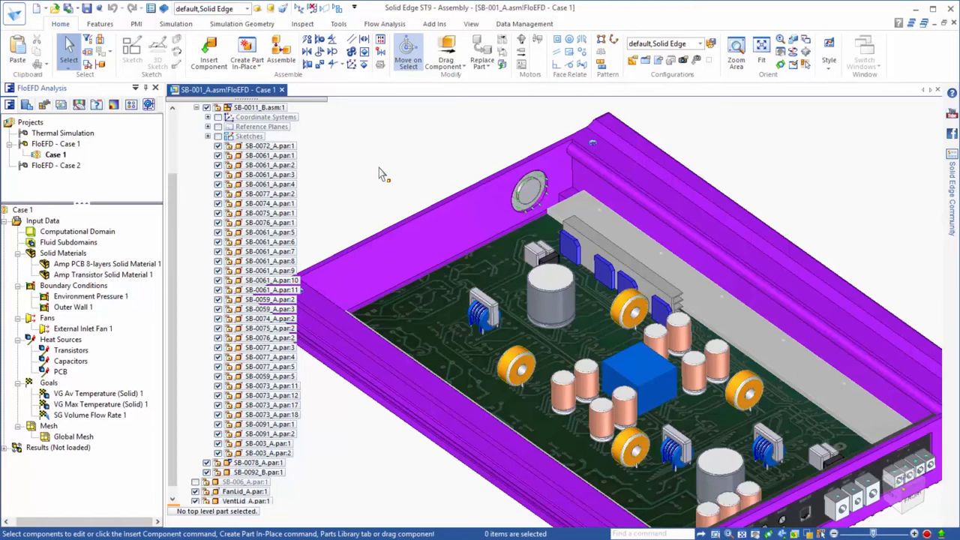
Review the type and refinement level in the global mesh settings and close them without changes
{"action": "right_click", "coordinate": [74, 437]}
{"action": "left_click", "coordinate": [81, 441]}
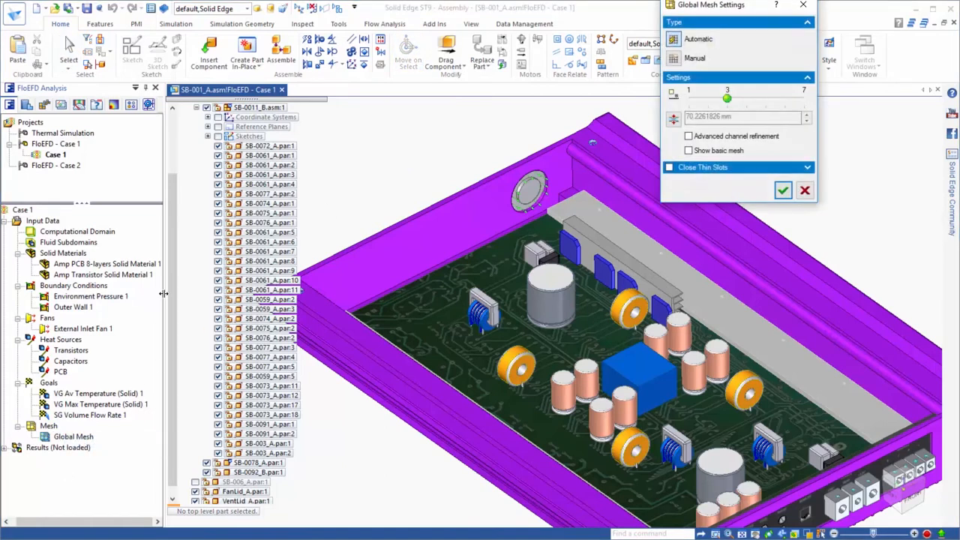
{"action": "left_click_drag", "start_coordinate": [703, 18], "coordinate": [723, 108]}
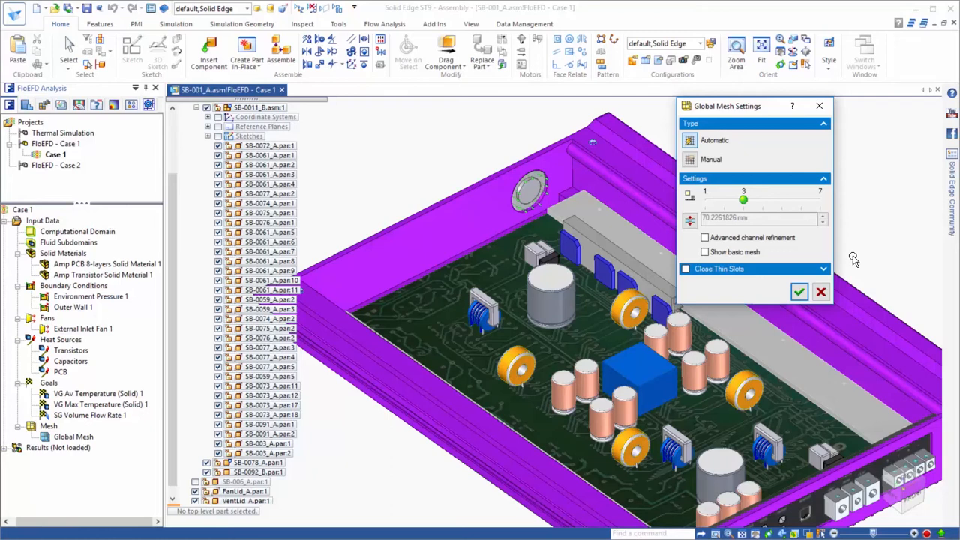
{"action": "left_click", "coordinate": [822, 294]}
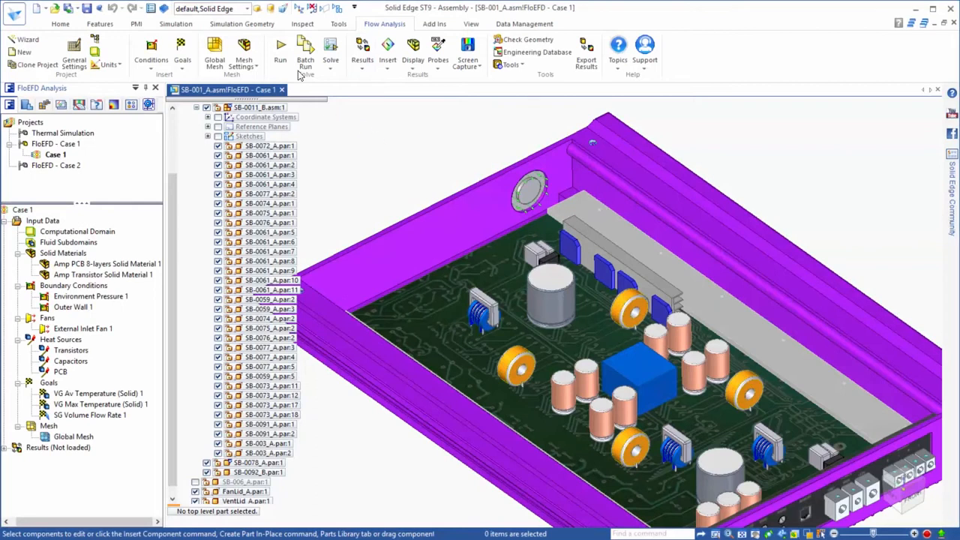
Run a new calculation of Case 1 on this computer using all CPUs and review the solver's velocity, temperature and goal plots
{"action": "left_click", "coordinate": [280, 46]}
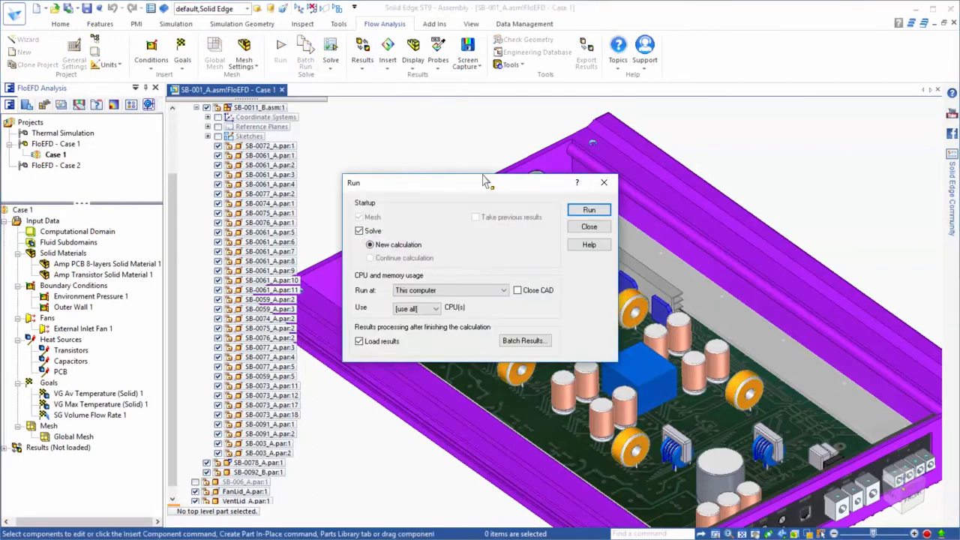
{"action": "left_click", "coordinate": [588, 211]}
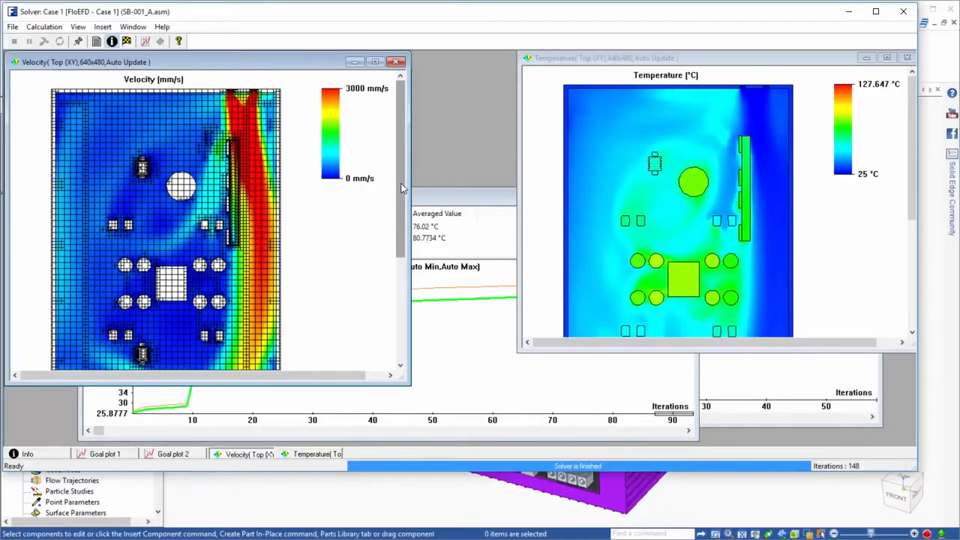
{"action": "mouse_move", "coordinate": [398, 194]}
{"action": "left_mouse_down"}
{"action": "mouse_move", "coordinate": [397, 287]}
{"action": "mouse_move", "coordinate": [396, 186]}
{"action": "left_mouse_up"}
{"action": "mouse_move", "coordinate": [911, 158]}
{"action": "left_mouse_down"}
{"action": "mouse_move", "coordinate": [909, 248]}
{"action": "mouse_move", "coordinate": [905, 152]}
{"action": "left_mouse_up"}
{"action": "left_click", "coordinate": [456, 198]}
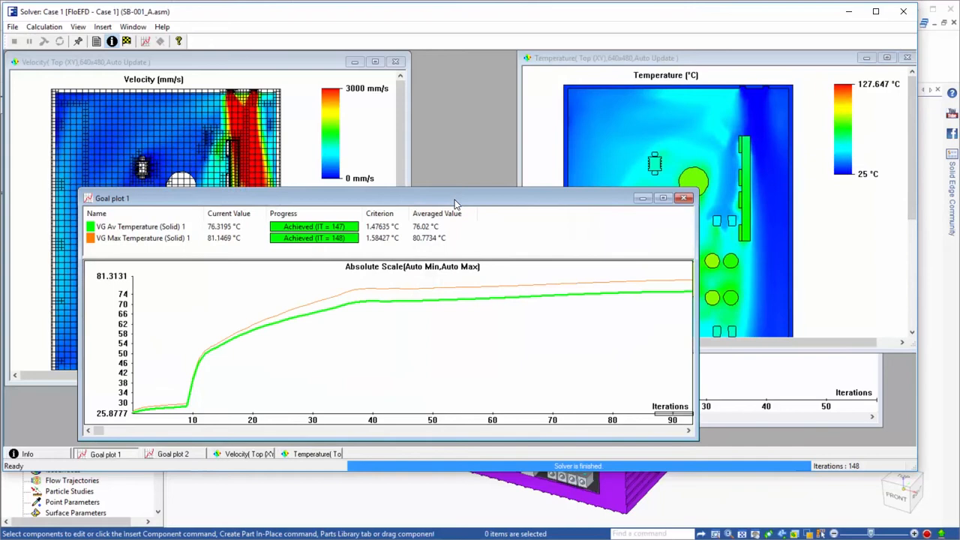
{"action": "left_click_drag", "start_coordinate": [132, 432], "coordinate": [491, 435]}
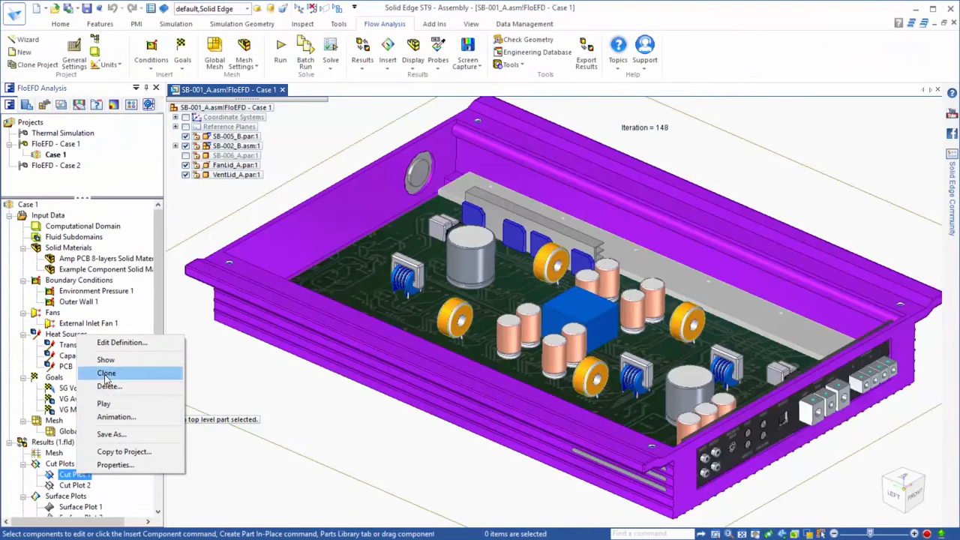
Show Cut Plot 1 to examine the airflow velocity from the fan across the circuit board
{"action": "left_click", "coordinate": [106, 360]}
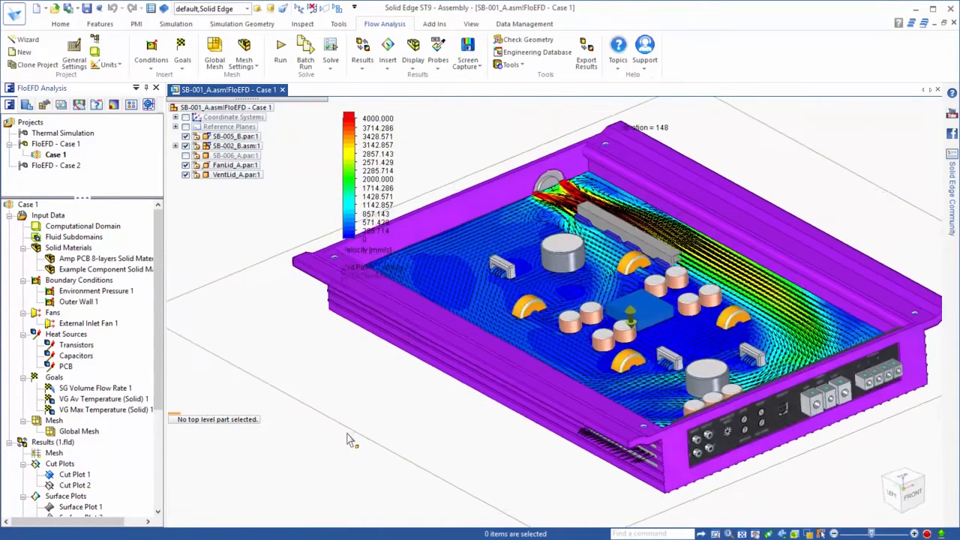
{"action": "scroll", "coordinate": [596, 322], "scroll_direction": "up", "scroll_amount": 5}
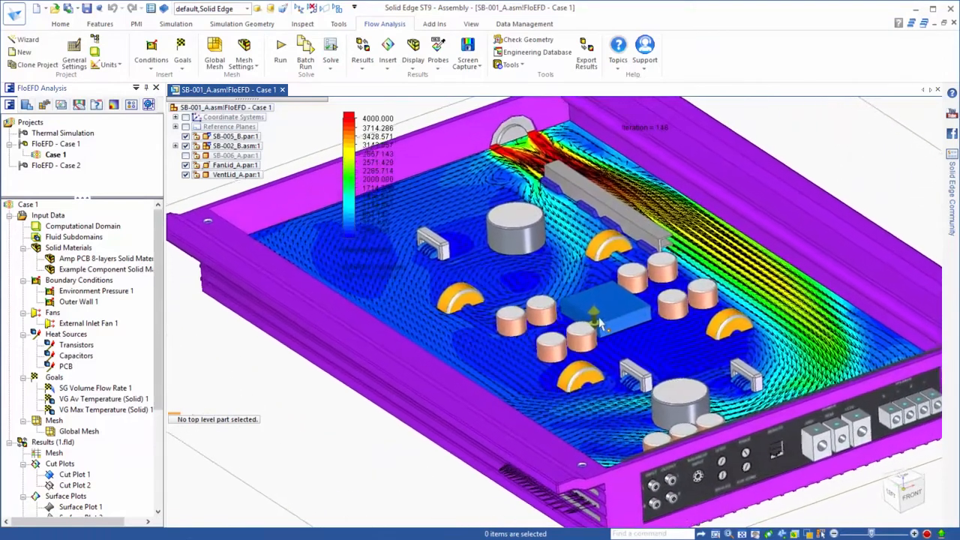
{"action": "scroll", "coordinate": [597, 323], "scroll_direction": "up", "scroll_amount": 2}
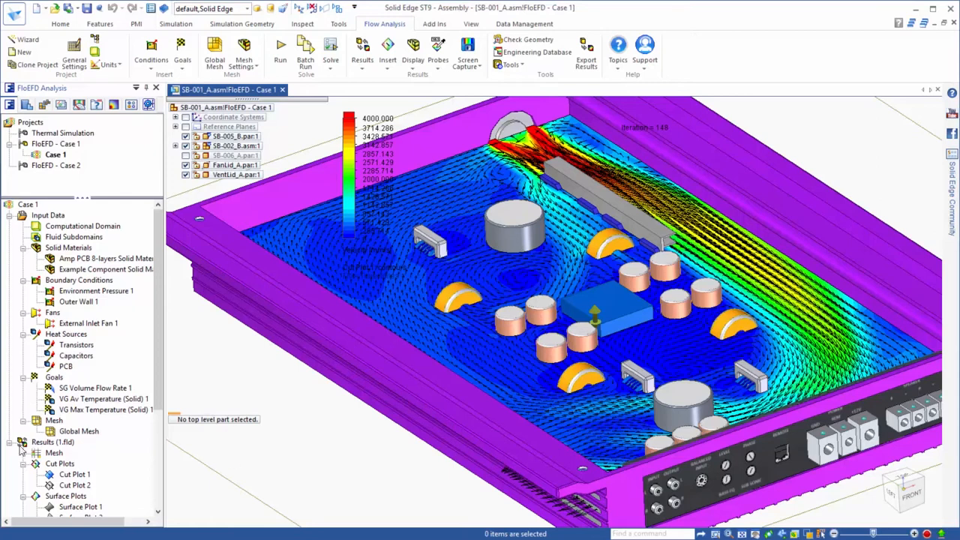
Hide Cut Plot 1, show Cut Plot 2 and switch the model to an edges-only display to examine the temperatures inside
{"action": "right_click", "coordinate": [72, 475]}
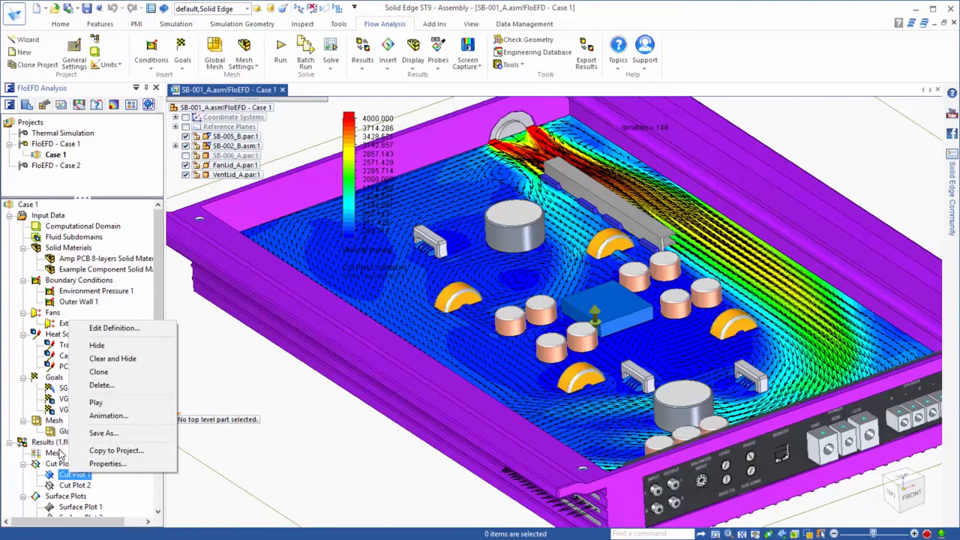
{"action": "left_click", "coordinate": [96, 345]}
{"action": "right_click", "coordinate": [74, 485]}
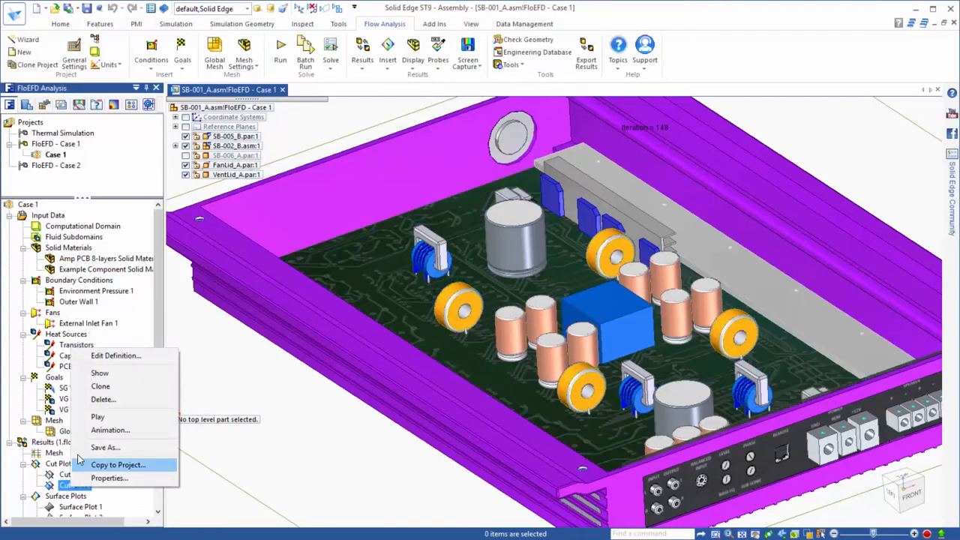
{"action": "left_click", "coordinate": [100, 373]}
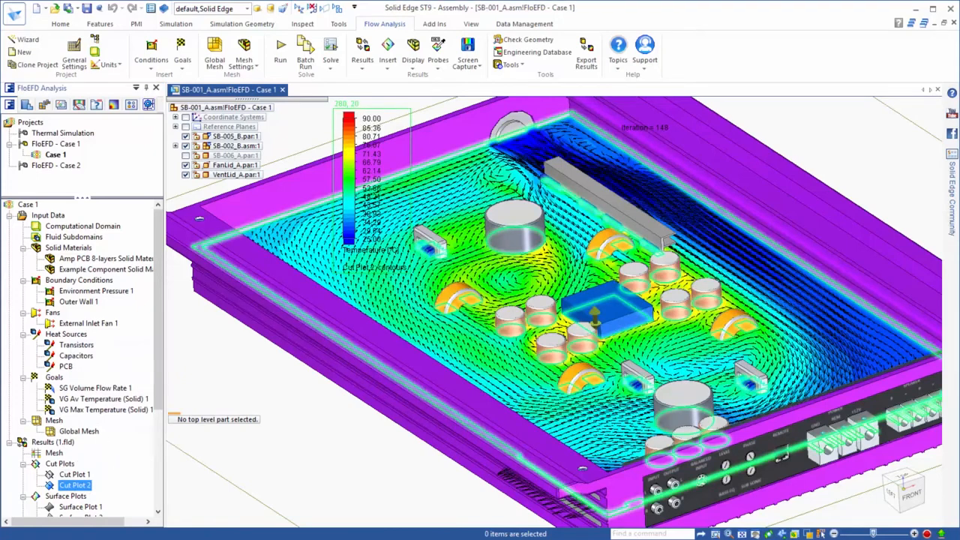
{"action": "left_click", "coordinate": [809, 534]}
{"action": "left_click", "coordinate": [844, 499]}
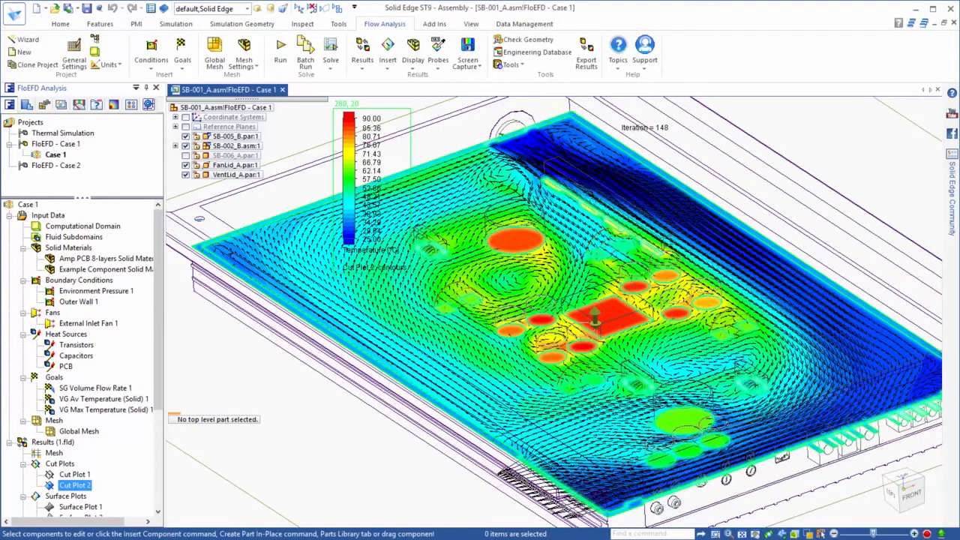
{"action": "left_click", "coordinate": [181, 498]}
{"action": "key", "text": "ctrl+t"}
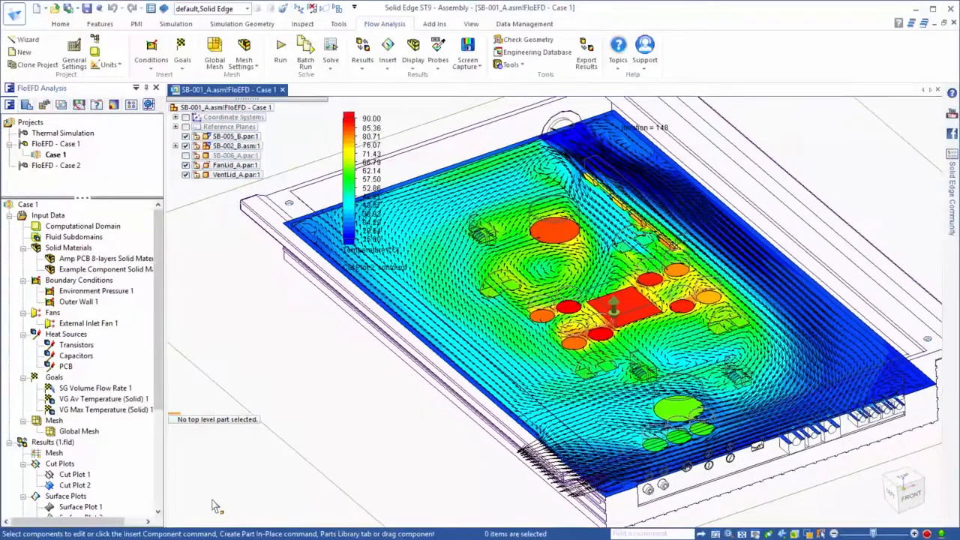
Hide Cut Plot 2 and show Surface Plot 1 to examine the solid temperature on the enclosure and its finned underside
{"action": "right_click", "coordinate": [78, 487]}
{"action": "left_click", "coordinate": [88, 357]}
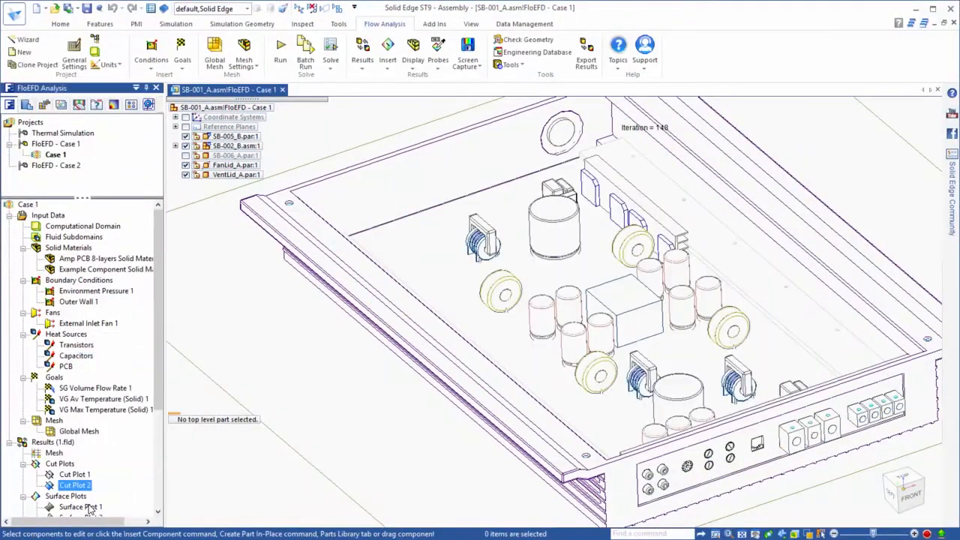
{"action": "left_click", "coordinate": [81, 508]}
{"action": "right_click", "coordinate": [81, 508]}
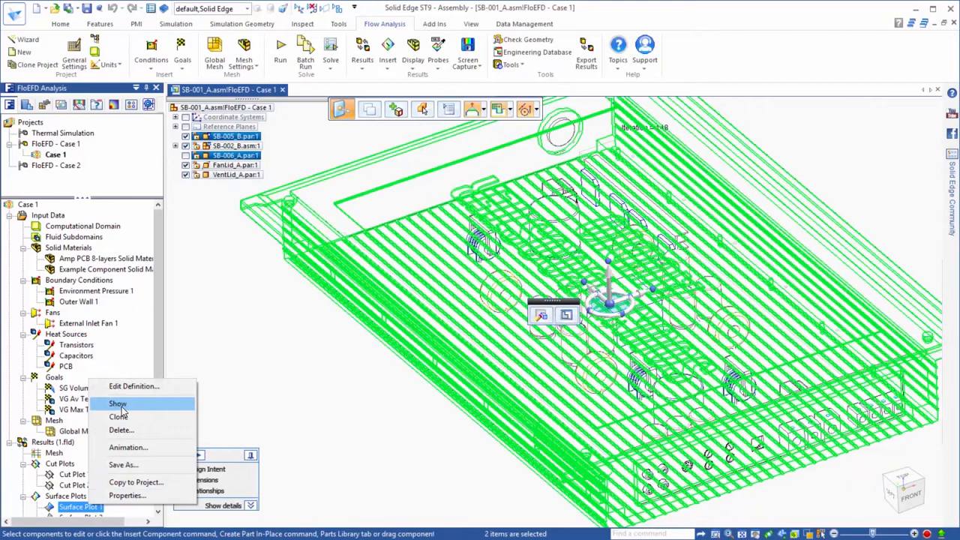
{"action": "left_click", "coordinate": [121, 407]}
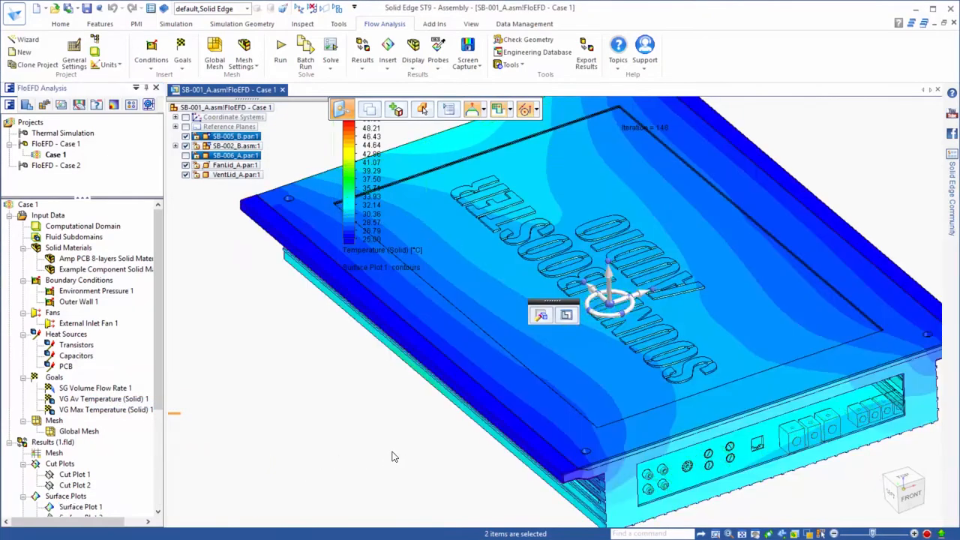
{"action": "left_click", "coordinate": [393, 452]}
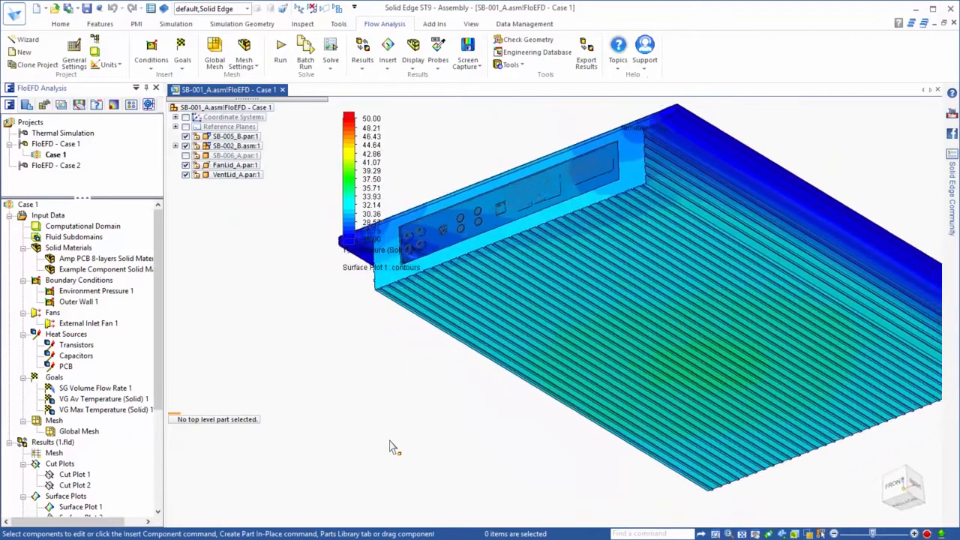
Probe the solid temperature at the warmest area of the enclosure's finned underside
{"action": "left_click", "coordinate": [439, 72]}
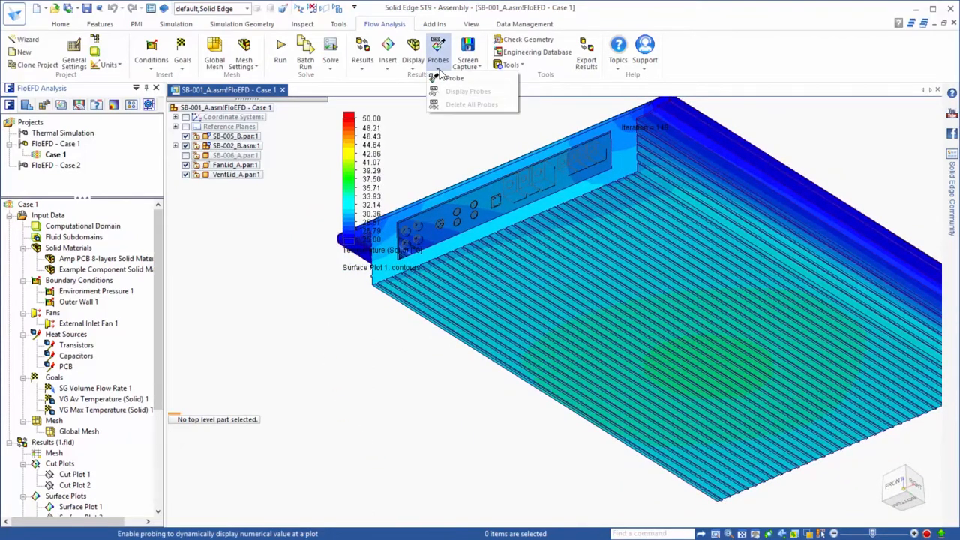
{"action": "left_click", "coordinate": [449, 78]}
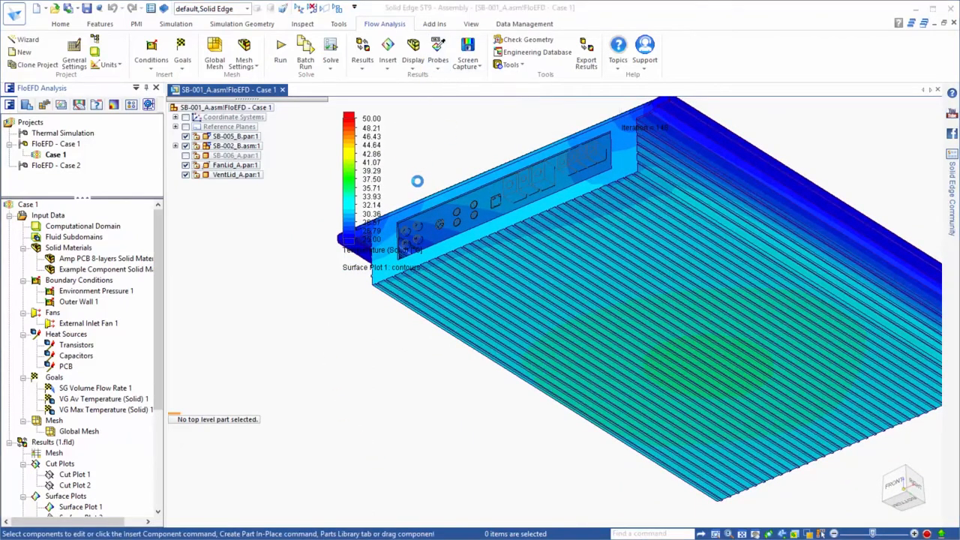
{"action": "left_click", "coordinate": [697, 371]}
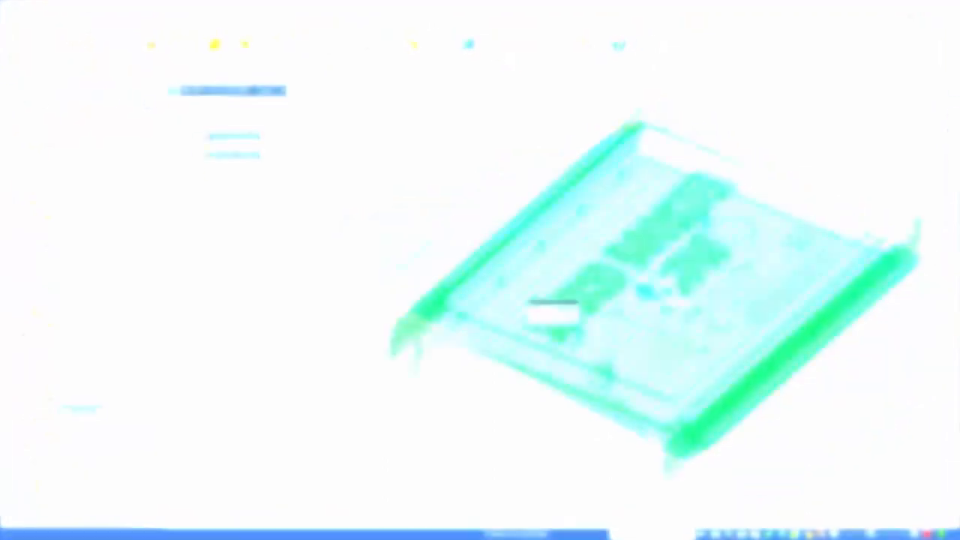
Show Surface Plot 2 to examine the solid temperature of the circuit board assembly and clear the component selection
{"action": "right_click", "coordinate": [81, 411]}
{"action": "left_click", "coordinate": [109, 433]}
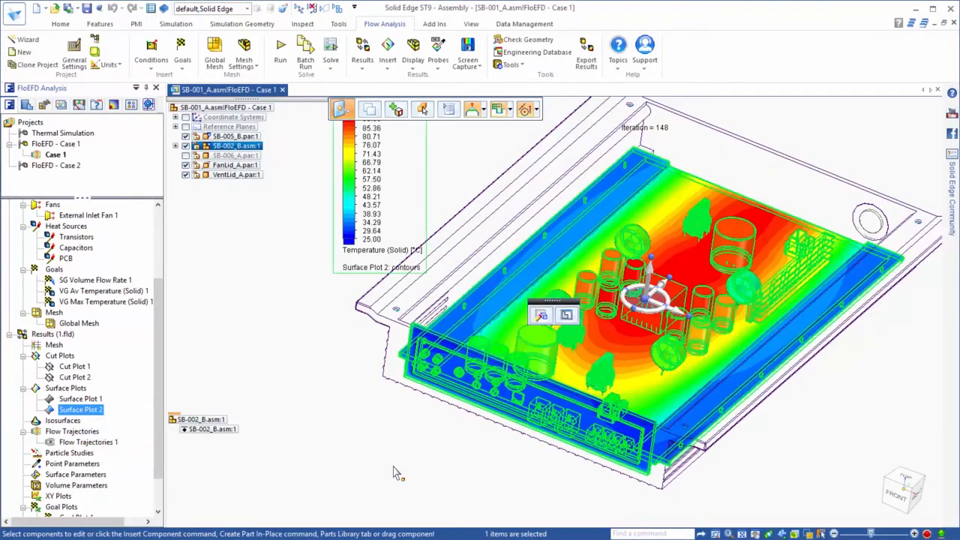
{"action": "key", "text": "Escape"}
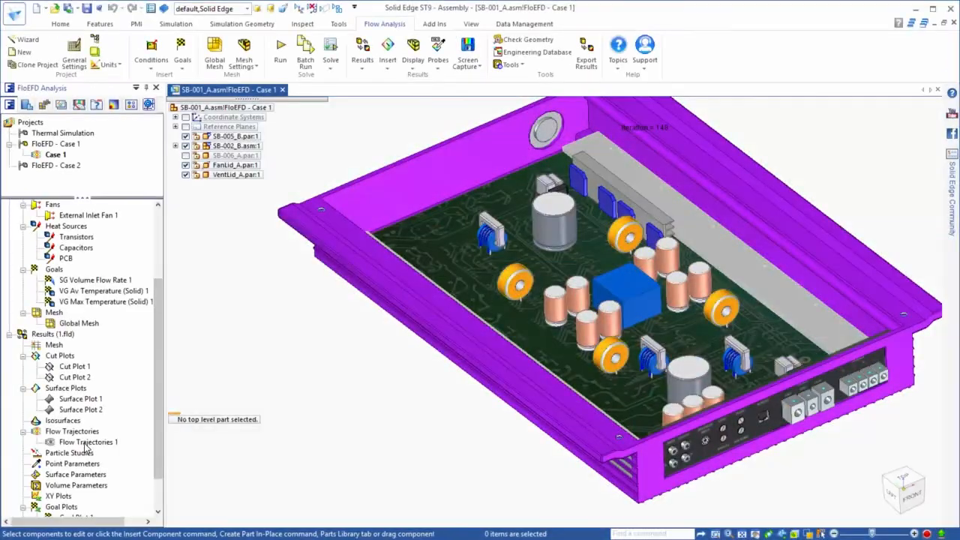
Play the Flow Trajectories 1 animation to examine the airflow through the amplifier enclosure
{"action": "left_click", "coordinate": [90, 442]}
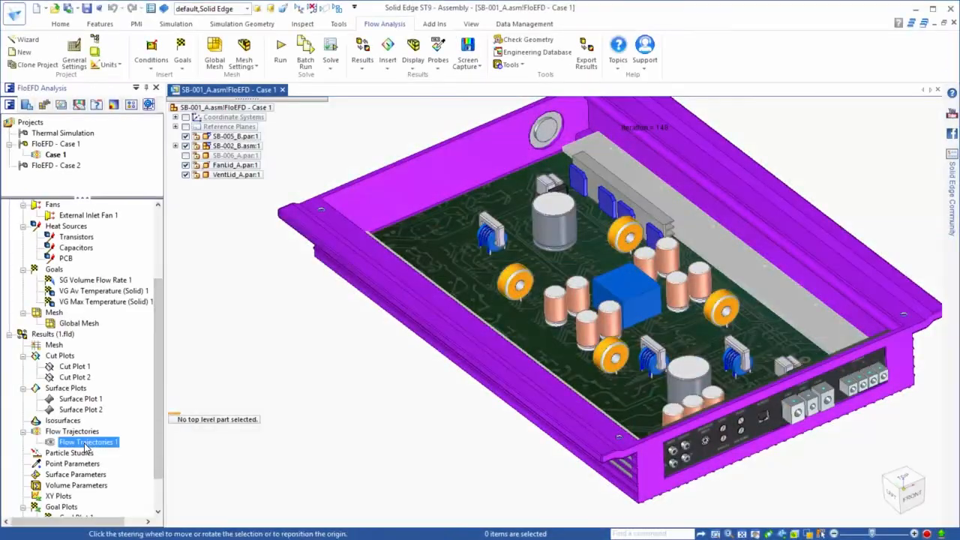
{"action": "right_click", "coordinate": [103, 446]}
{"action": "left_click", "coordinate": [110, 360]}
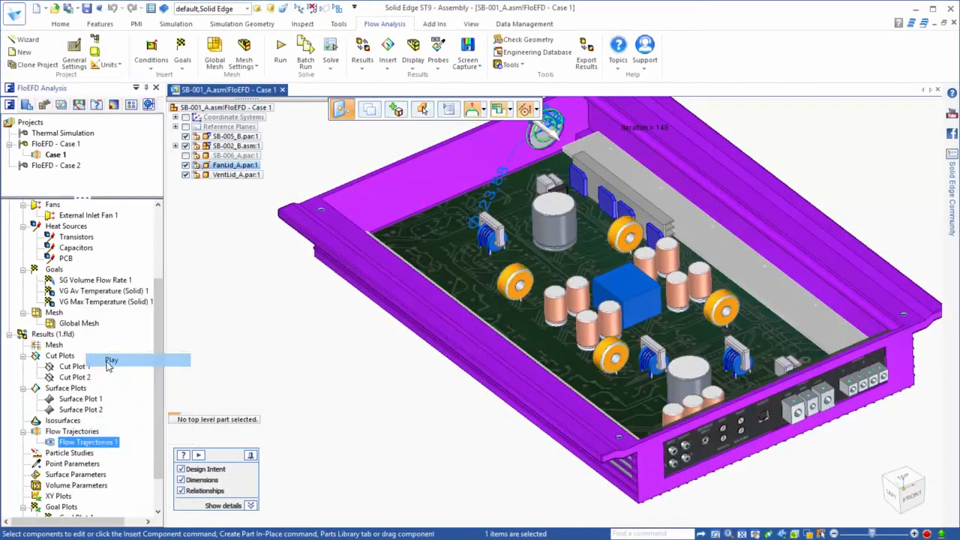
{"action": "left_click", "coordinate": [383, 425]}
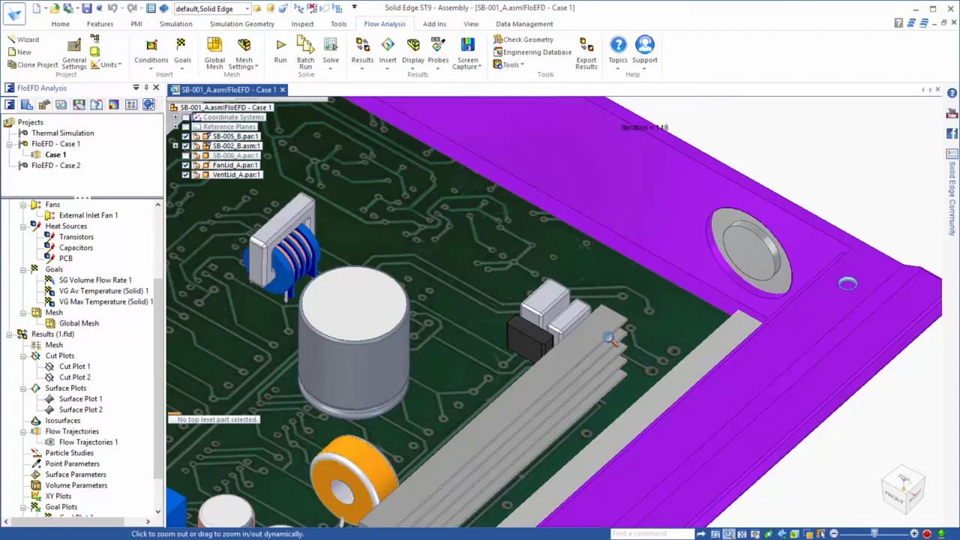
Activate the FloEFD - Case 2 configuration and clone the Case 1 project into it as Case 2 without copying results
{"action": "key", "text": "Escape"}
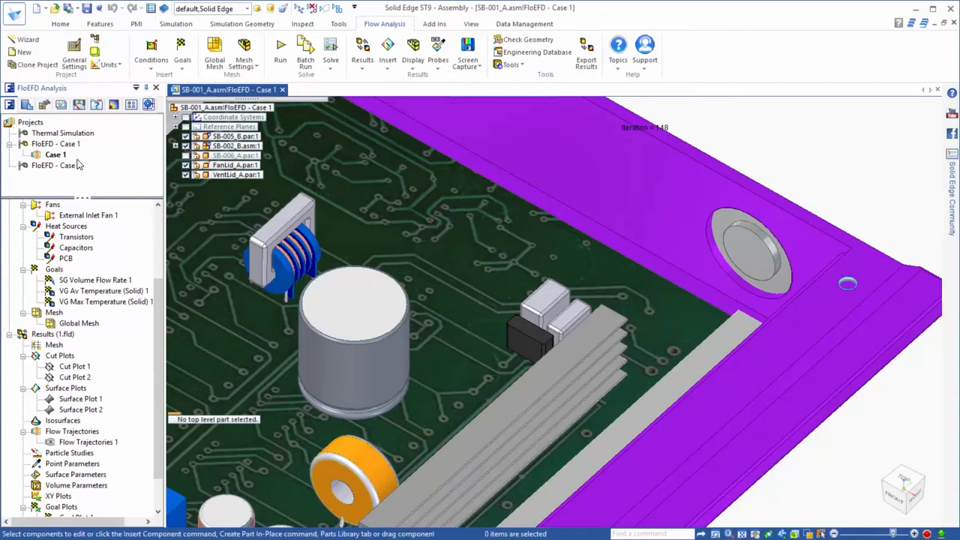
{"action": "double_click", "coordinate": [71, 166]}
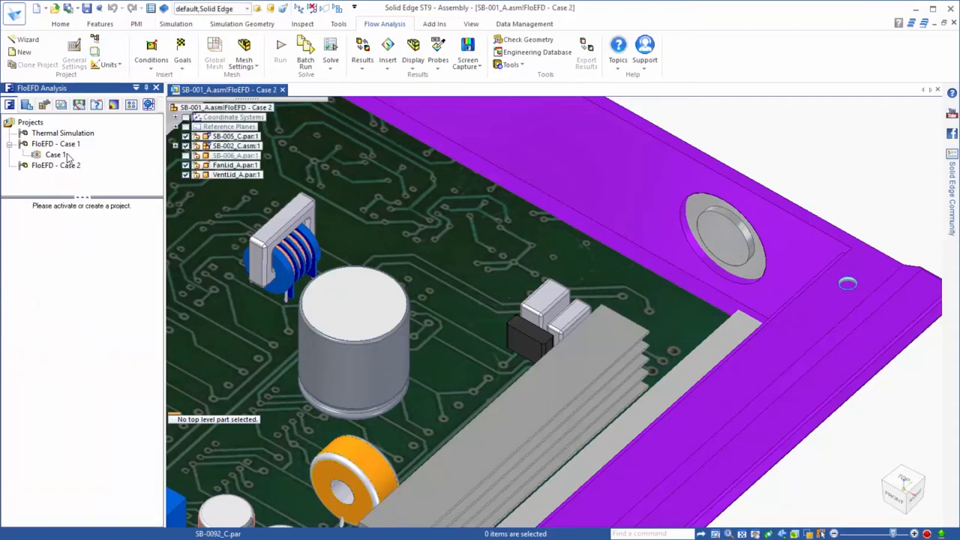
{"action": "right_click", "coordinate": [56, 155]}
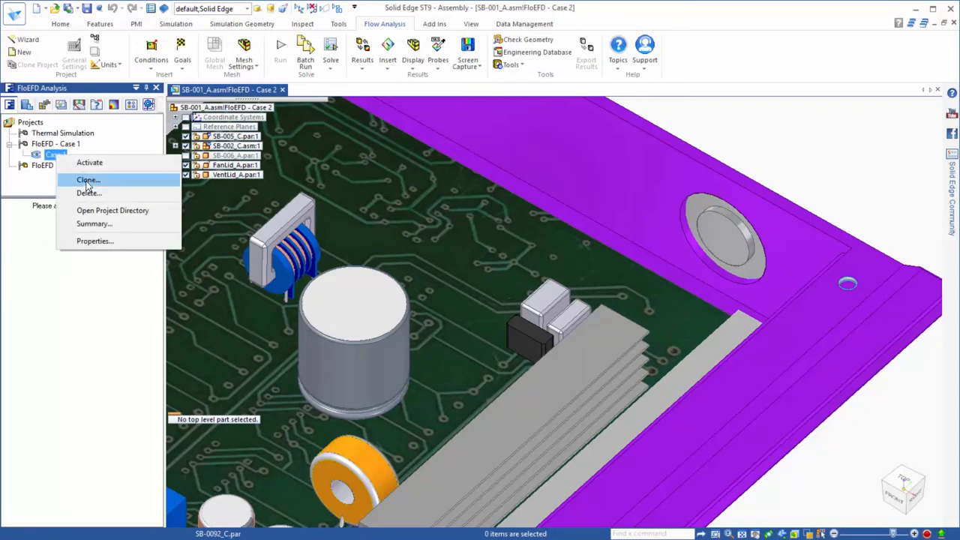
{"action": "left_click", "coordinate": [60, 178]}
{"action": "mouse_move", "coordinate": [696, 105]}
{"action": "left_mouse_down"}
{"action": "mouse_move", "coordinate": [665, 104]}
{"action": "mouse_move", "coordinate": [677, 106]}
{"action": "left_mouse_up"}
{"action": "type", "text": "2"}
{"action": "left_click", "coordinate": [724, 140]}
{"action": "left_click", "coordinate": [694, 157]}
{"action": "left_click", "coordinate": [686, 189]}
{"action": "left_click", "coordinate": [777, 292]}
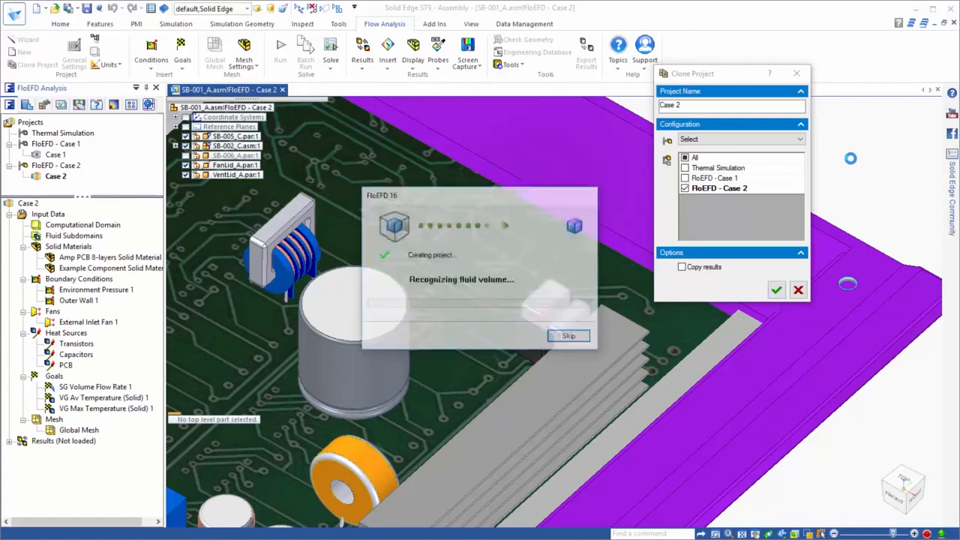
Run a new calculation for Case 2 on this computer using all CPUs, with results loaded when finished
{"action": "left_click", "coordinate": [278, 49]}
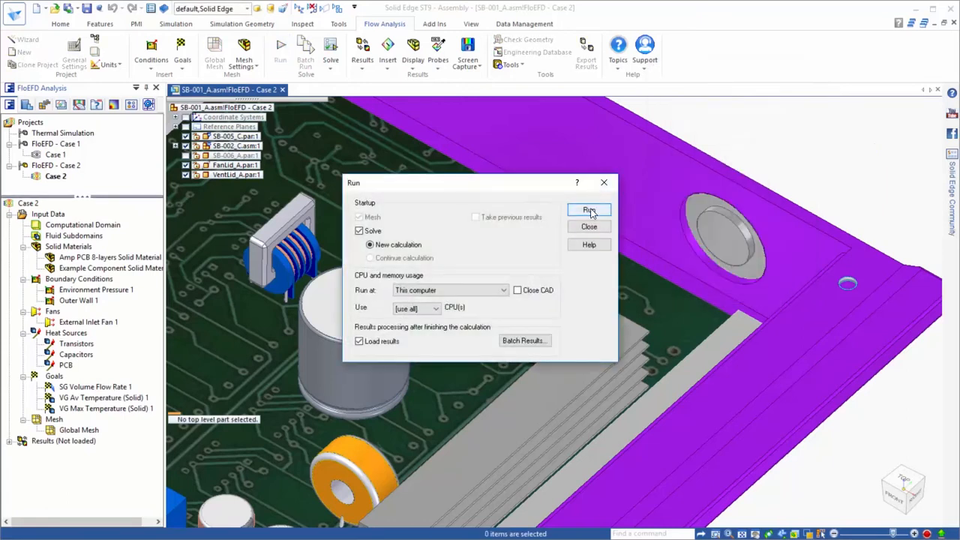
{"action": "left_click", "coordinate": [589, 211]}
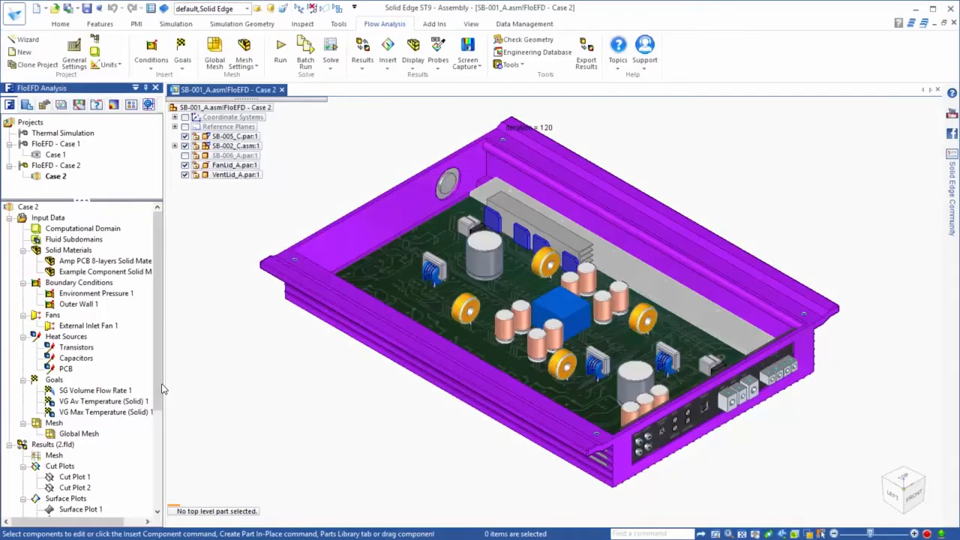
Switch the Case 2 model to an edges-only display and show Cut Plot 2 to examine the internal temperatures
{"action": "scroll", "coordinate": [161, 465], "scroll_direction": "down", "scroll_amount": 2}
{"action": "scroll", "coordinate": [162, 466], "scroll_direction": "down", "scroll_amount": 1}
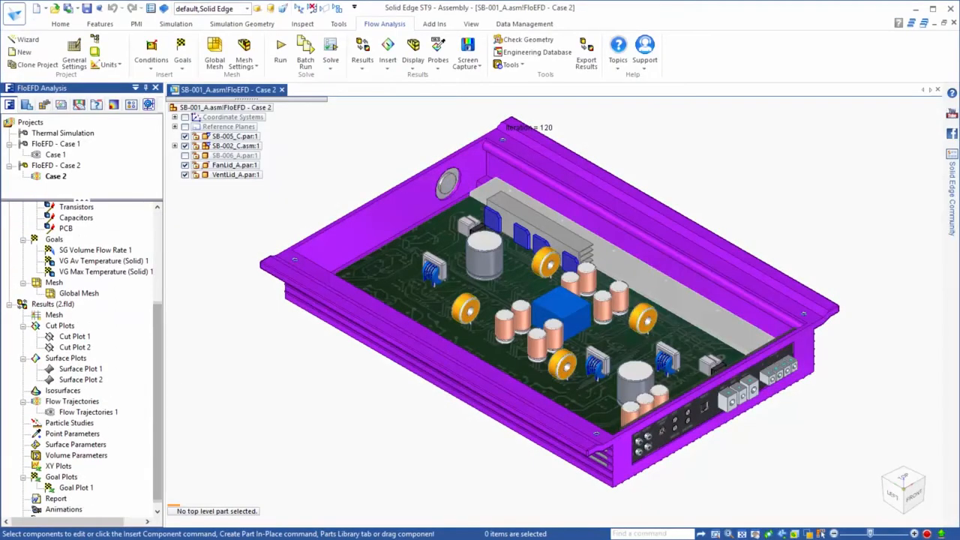
{"action": "left_click", "coordinate": [846, 535]}
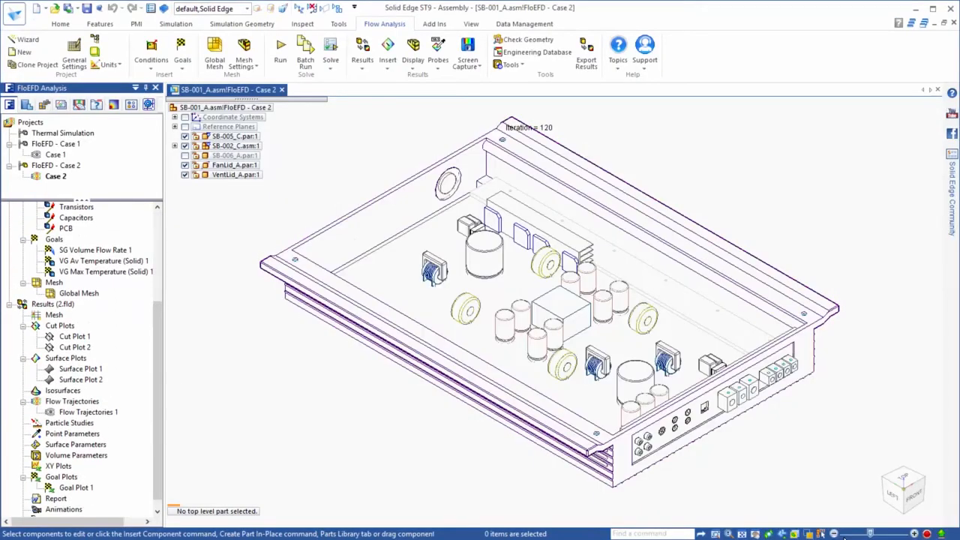
{"action": "left_click", "coordinate": [73, 349]}
{"action": "right_click", "coordinate": [71, 354]}
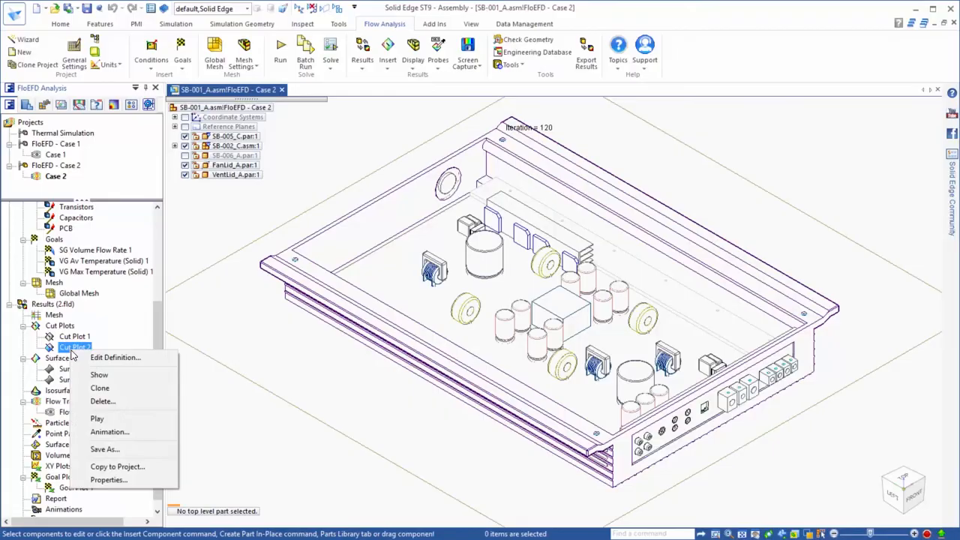
{"action": "left_click", "coordinate": [90, 374]}
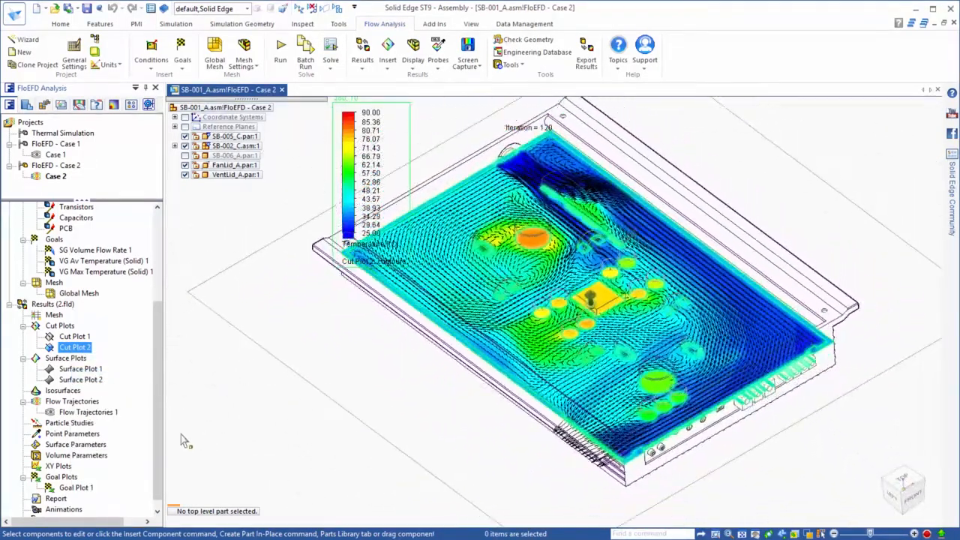
Hide Cut Plot 2, show Surface Plot 2 for the Case 2 circuit board's solid temperature, and clear the component selection
{"action": "right_click", "coordinate": [78, 348]}
{"action": "left_click", "coordinate": [105, 376]}
{"action": "left_click", "coordinate": [80, 379]}
{"action": "right_click", "coordinate": [80, 381]}
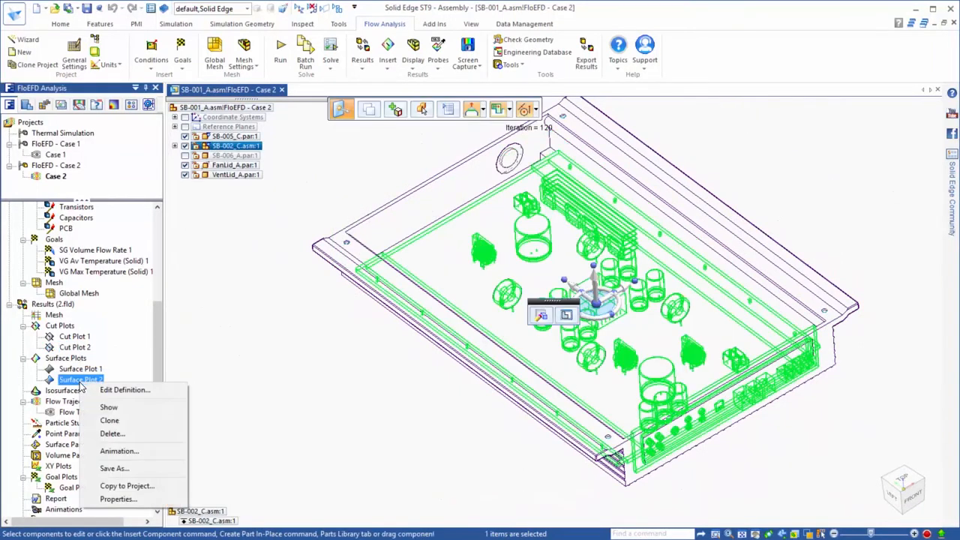
{"action": "left_click", "coordinate": [109, 408]}
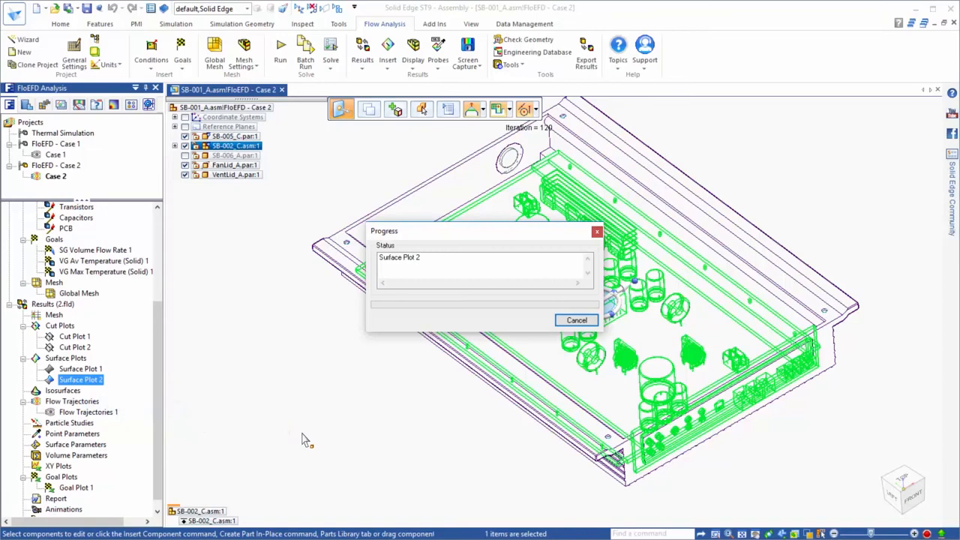
{"action": "left_click", "coordinate": [360, 443]}
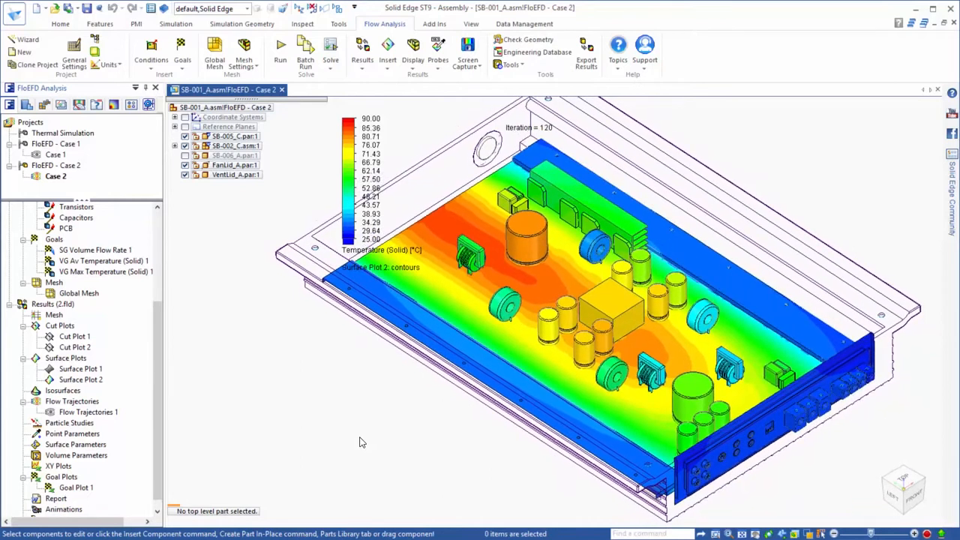
Compare Case 1 and Case 2 using the active scene's side-by-side temperature images and the Goal Plot 1 values
{"action": "right_click", "coordinate": [64, 306]}
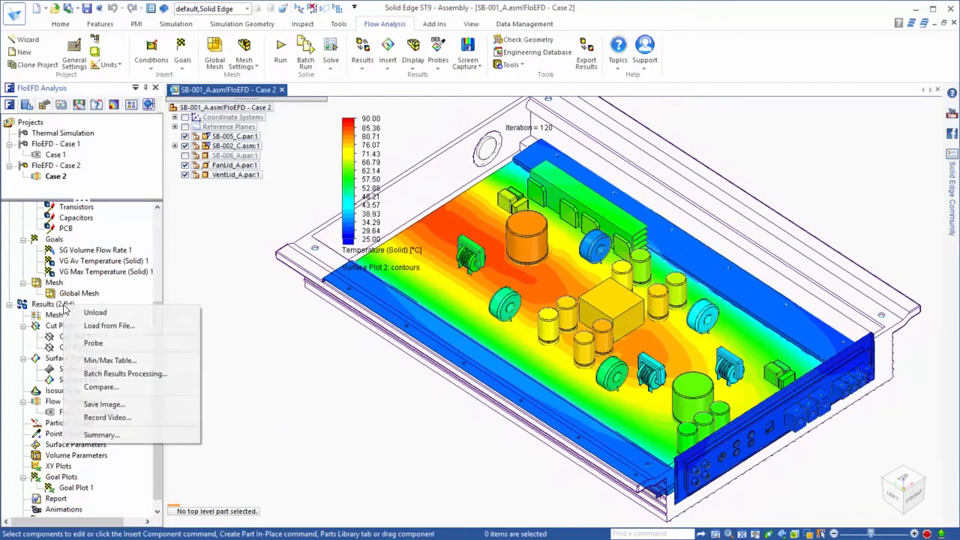
{"action": "left_click", "coordinate": [99, 387]}
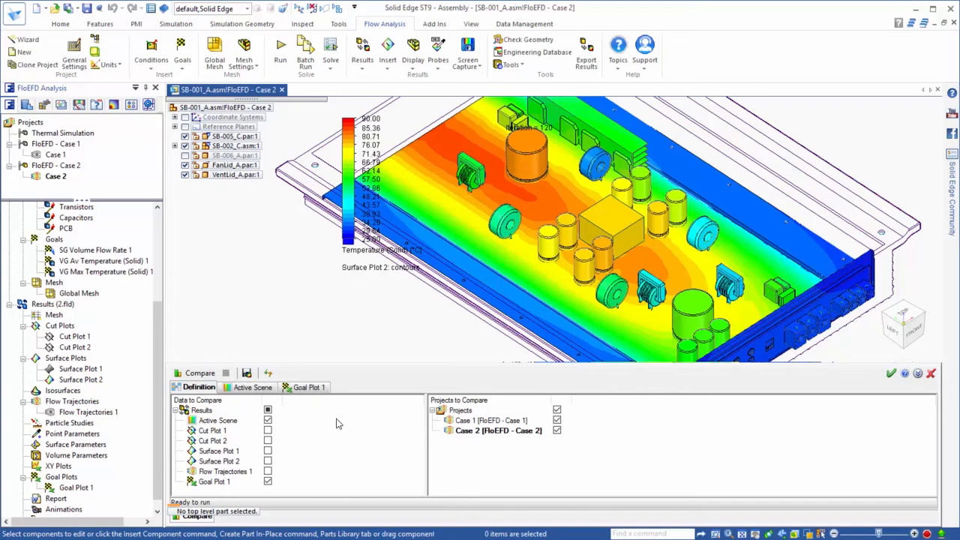
{"action": "left_click", "coordinate": [250, 388]}
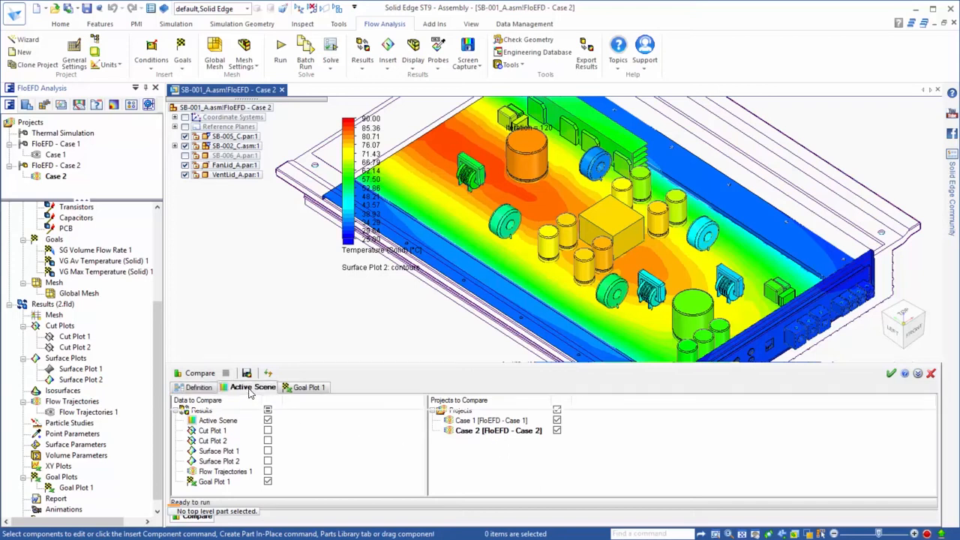
{"action": "left_click_drag", "start_coordinate": [432, 363], "coordinate": [439, 97]}
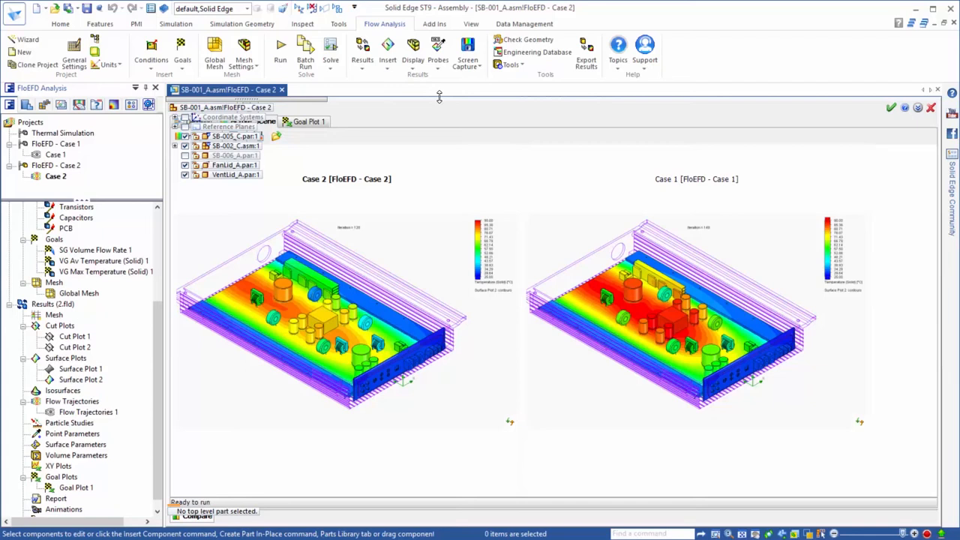
{"action": "left_click_drag", "start_coordinate": [439, 99], "coordinate": [422, 192]}
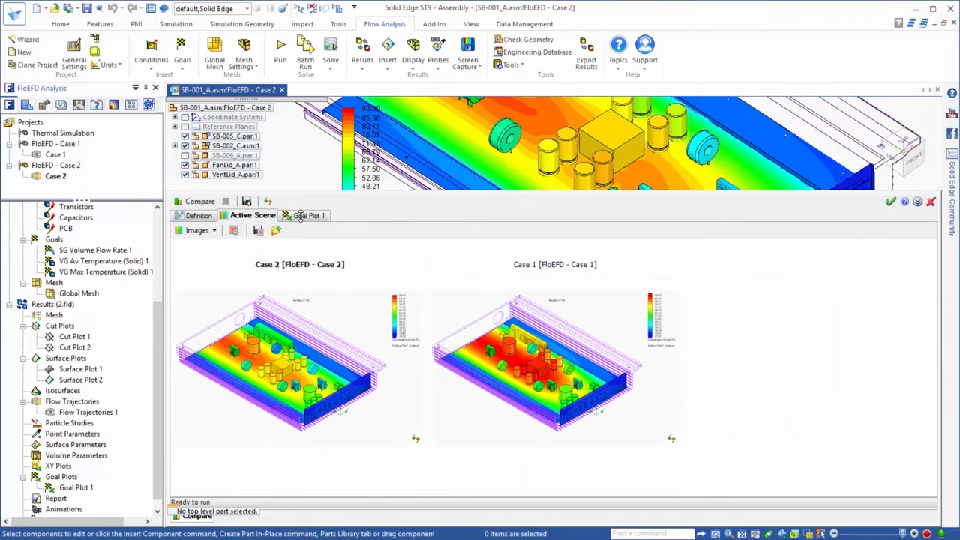
{"action": "left_click", "coordinate": [304, 215]}
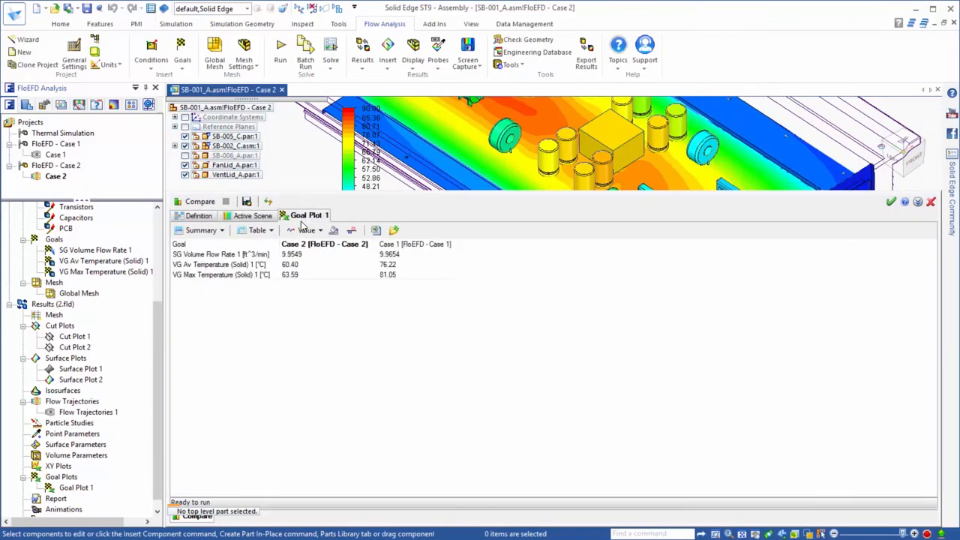